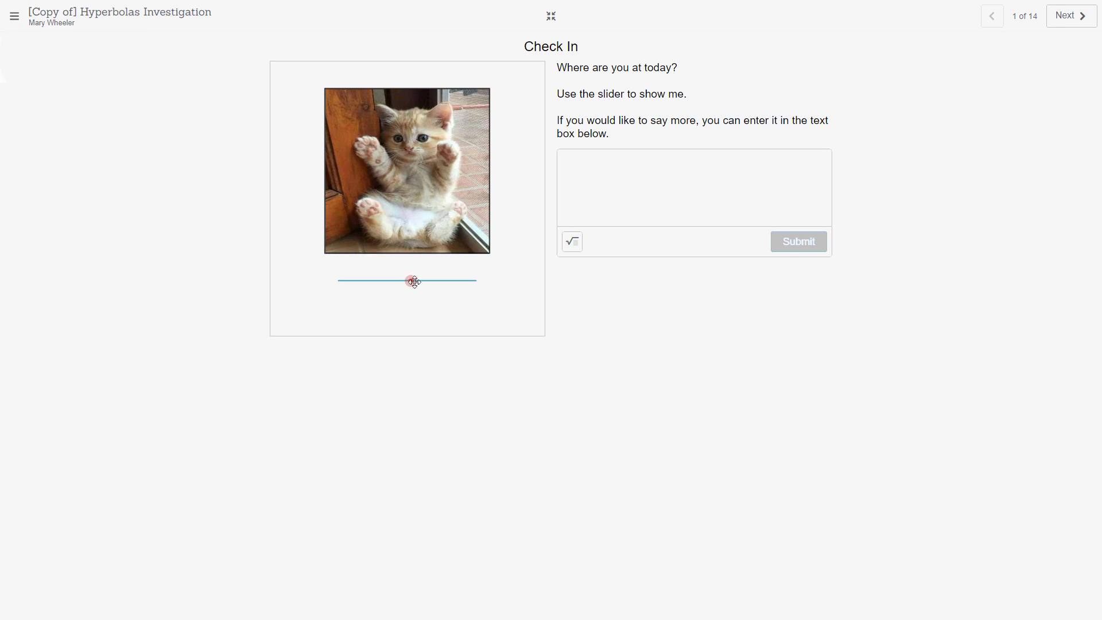
Slide the check-in mood slider near its right end and advance to slide 2.
{"action": "left_click_drag", "start_coordinate": [411, 281], "coordinate": [463, 286]}
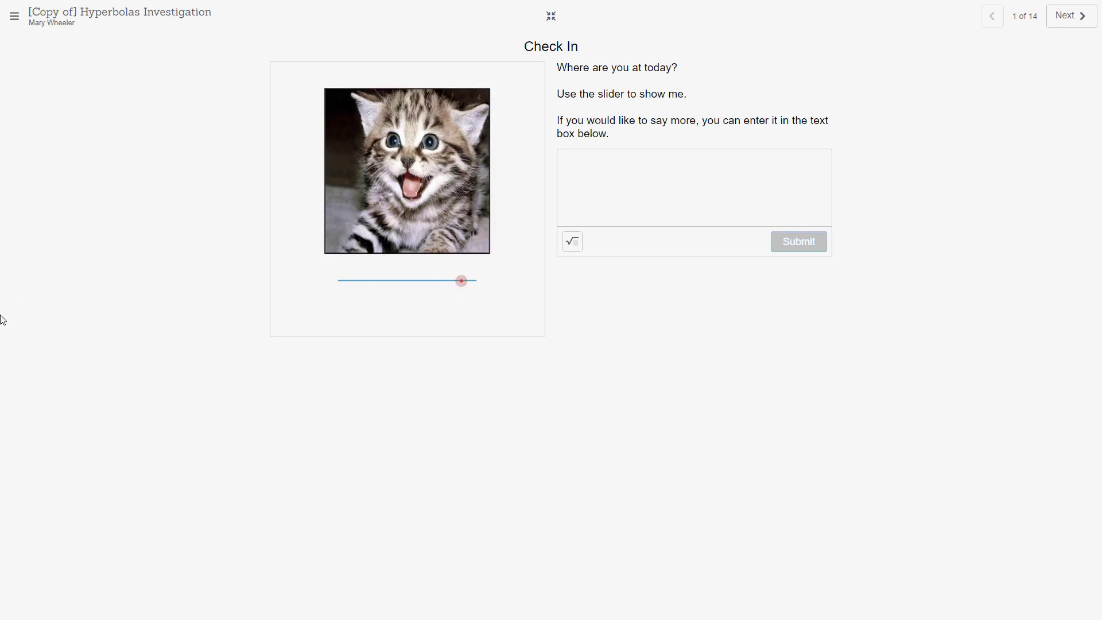
{"action": "left_click", "coordinate": [1076, 17]}
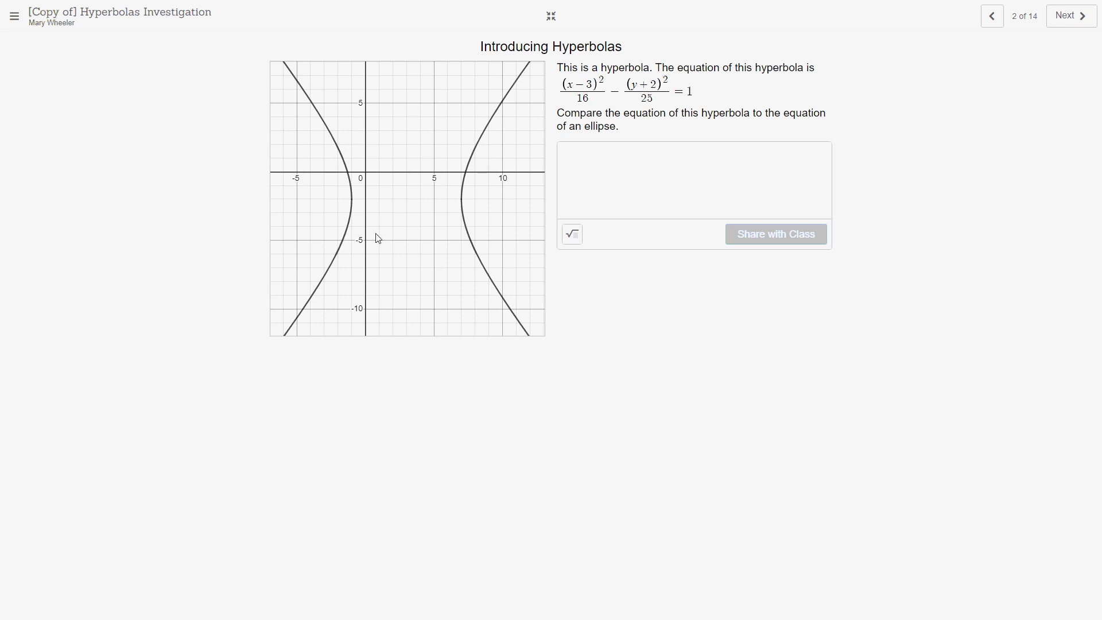
Answer that the hyperbola's minus sign replaces the ellipse's plus, then continue to slide 3.
{"action": "left_click", "coordinate": [587, 164]}
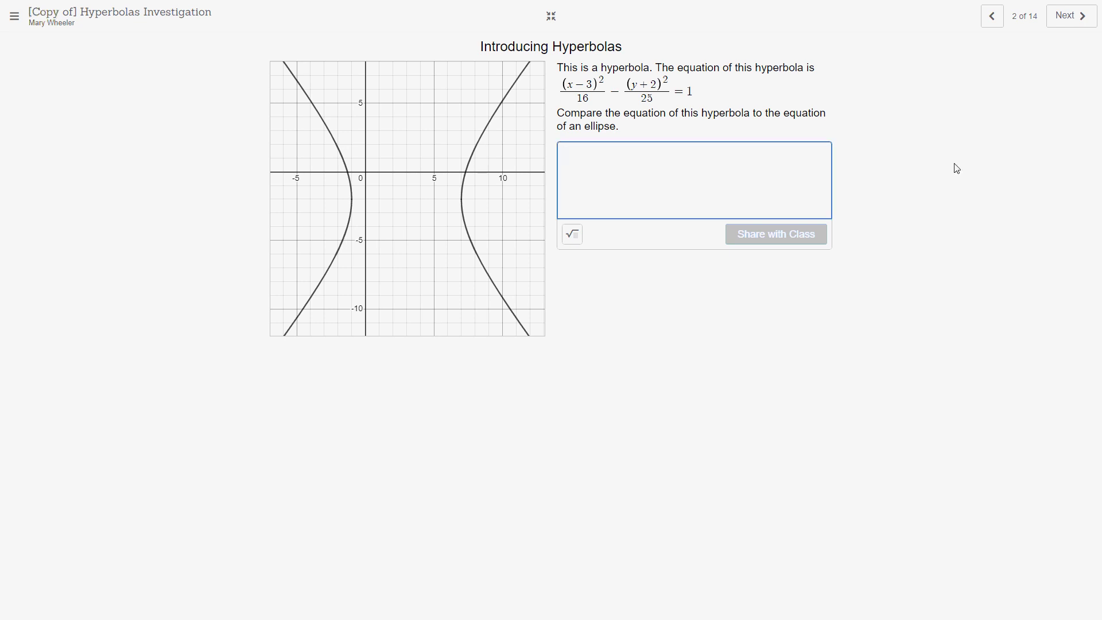
{"action": "type", "text": "Th"}
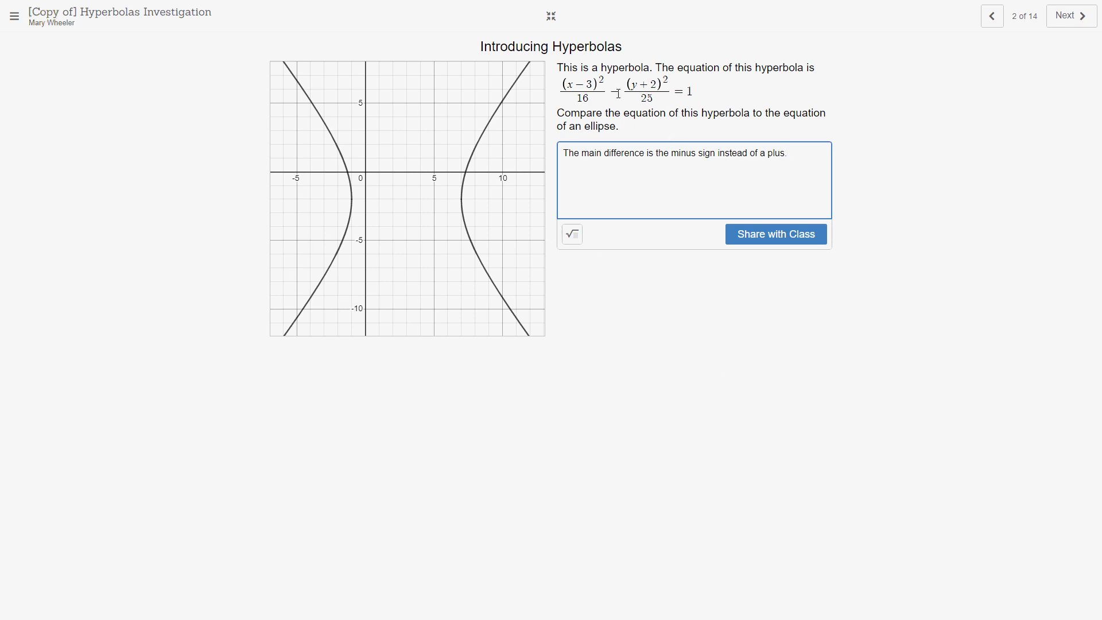
{"action": "left_click", "coordinate": [1072, 21]}
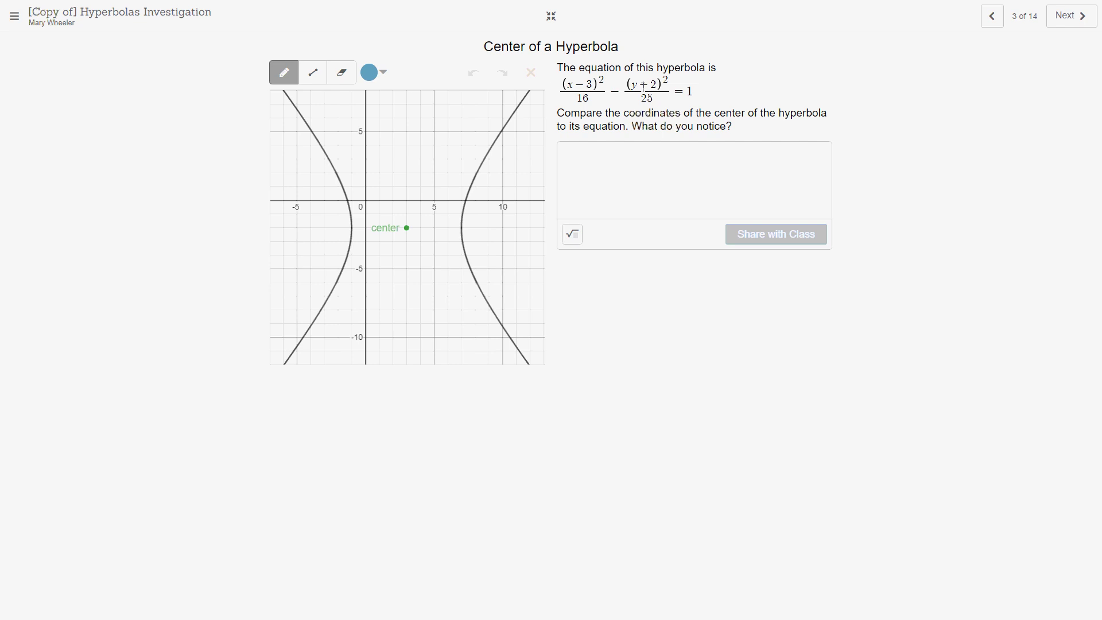
{"action": "mouse_move", "coordinate": [357, 124]}
{"action": "left_mouse_down"}
{"action": "mouse_move", "coordinate": [384, 131]}
{"action": "mouse_move", "coordinate": [395, 145]}
{"action": "mouse_move", "coordinate": [376, 145]}
{"action": "mouse_move", "coordinate": [389, 162]}
{"action": "left_mouse_up"}
{"action": "left_click_drag", "start_coordinate": [409, 125], "coordinate": [457, 133]}
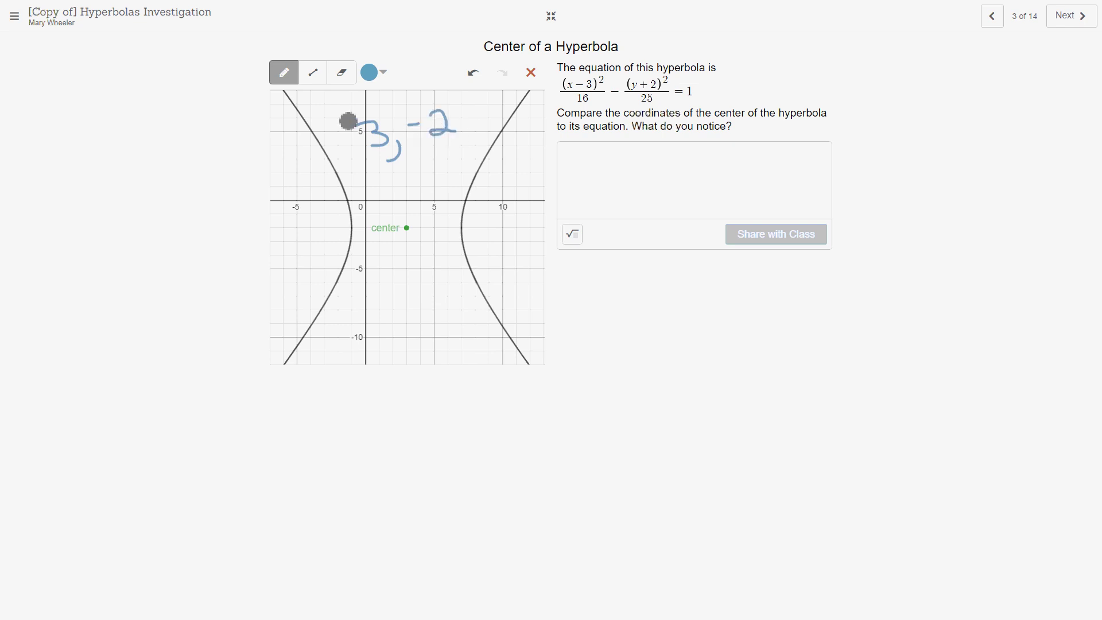
{"action": "left_click_drag", "start_coordinate": [344, 113], "coordinate": [363, 159]}
{"action": "left_click_drag", "start_coordinate": [453, 95], "coordinate": [475, 142]}
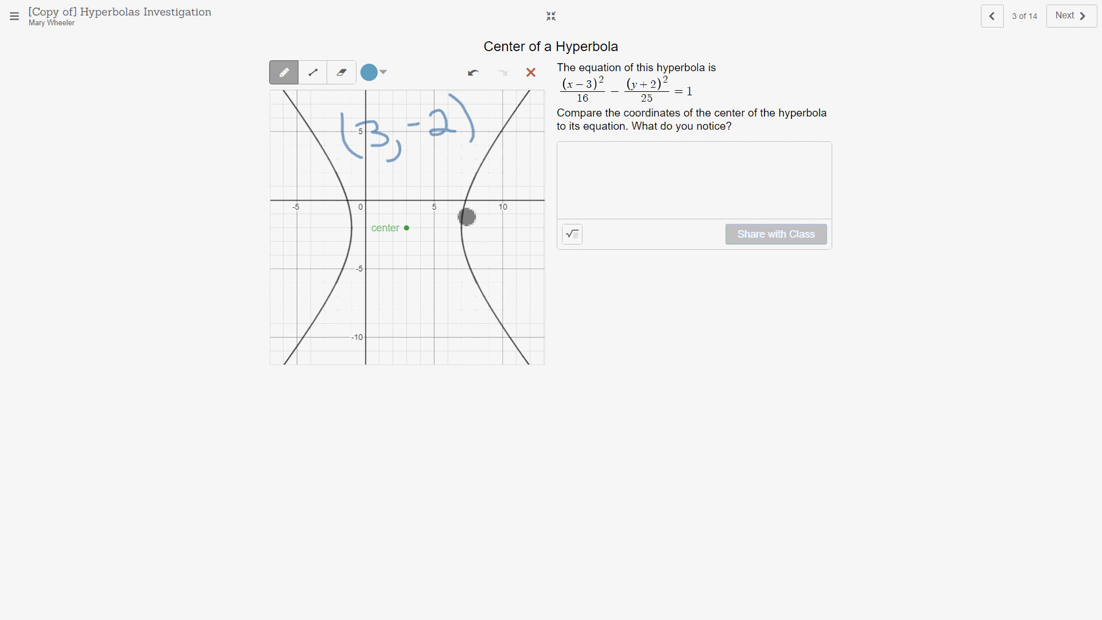
{"action": "left_click", "coordinate": [343, 73]}
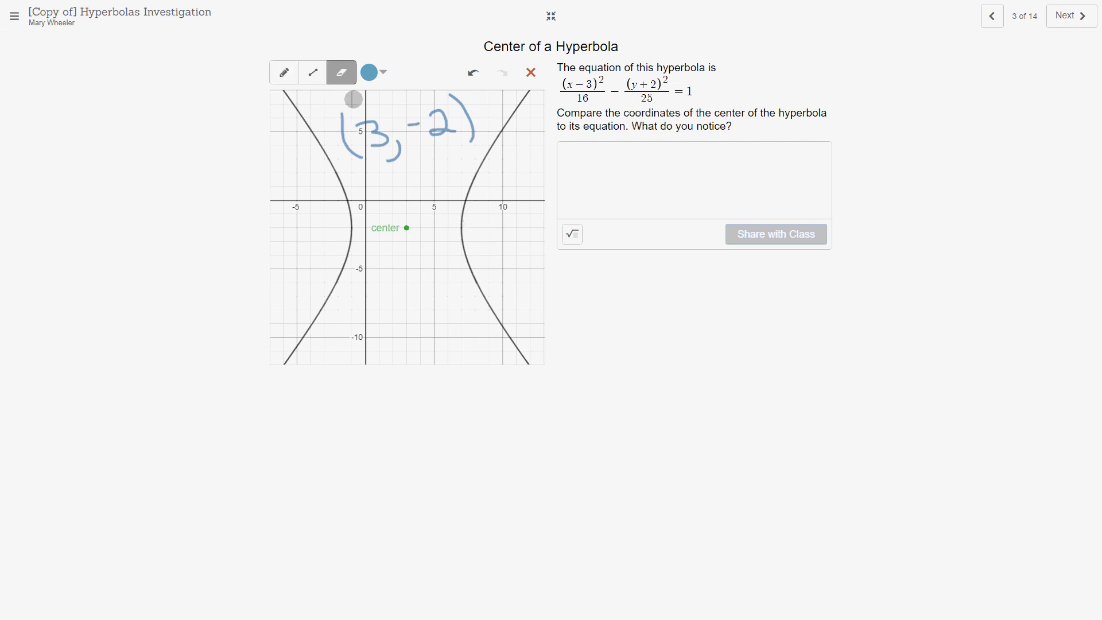
{"action": "mouse_move", "coordinate": [420, 104]}
{"action": "left_mouse_down"}
{"action": "mouse_move", "coordinate": [341, 158]}
{"action": "mouse_move", "coordinate": [426, 137]}
{"action": "mouse_move", "coordinate": [460, 112]}
{"action": "mouse_move", "coordinate": [477, 139]}
{"action": "mouse_move", "coordinate": [352, 135]}
{"action": "mouse_move", "coordinate": [372, 119]}
{"action": "left_mouse_up"}
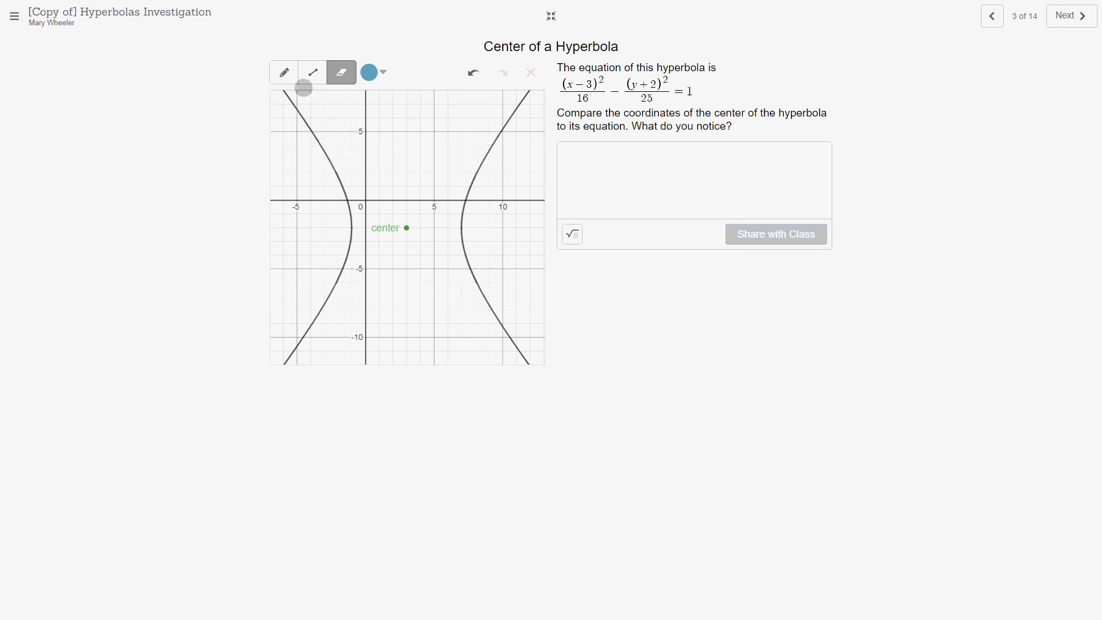
Dot both vertices and the points five units above and below the center.
{"action": "left_click", "coordinate": [283, 77]}
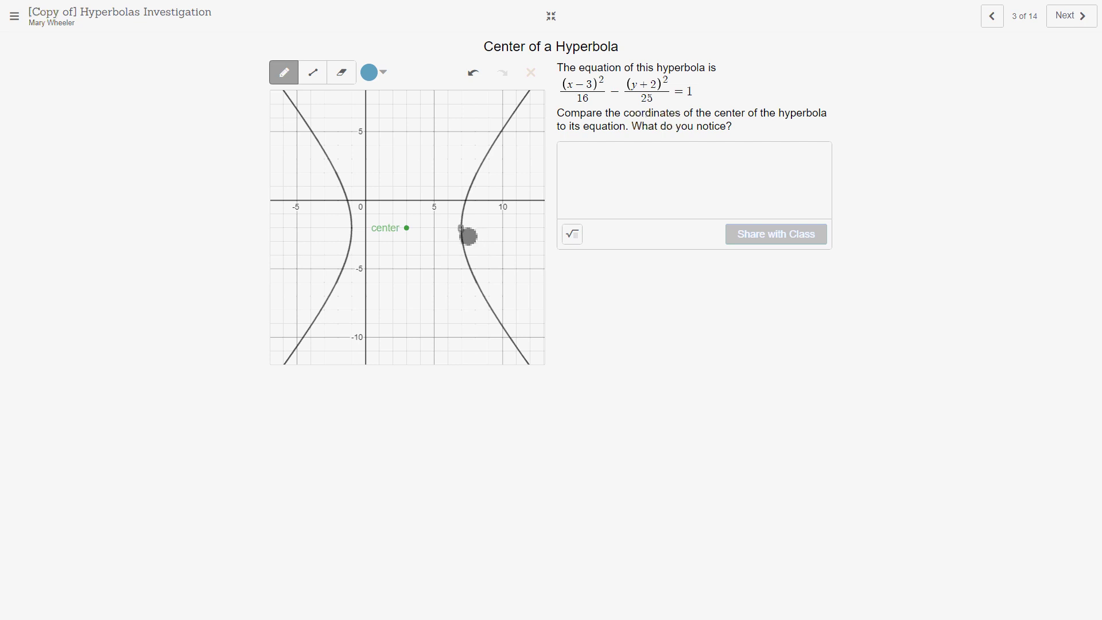
{"action": "left_click", "coordinate": [461, 229]}
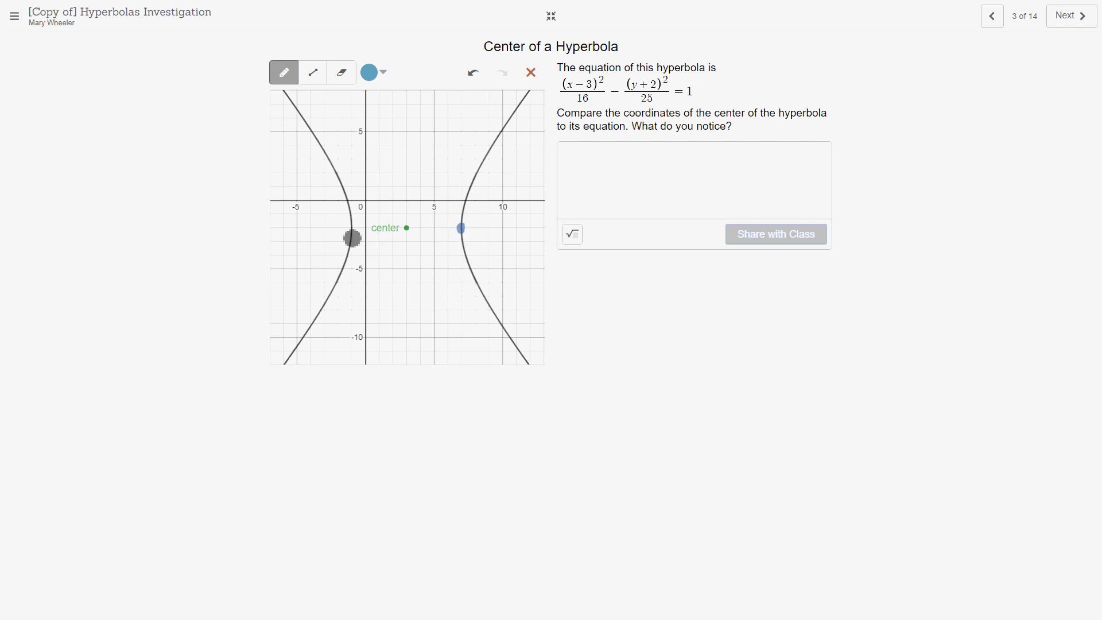
{"action": "left_click", "coordinate": [354, 230]}
{"action": "left_click", "coordinate": [407, 161]}
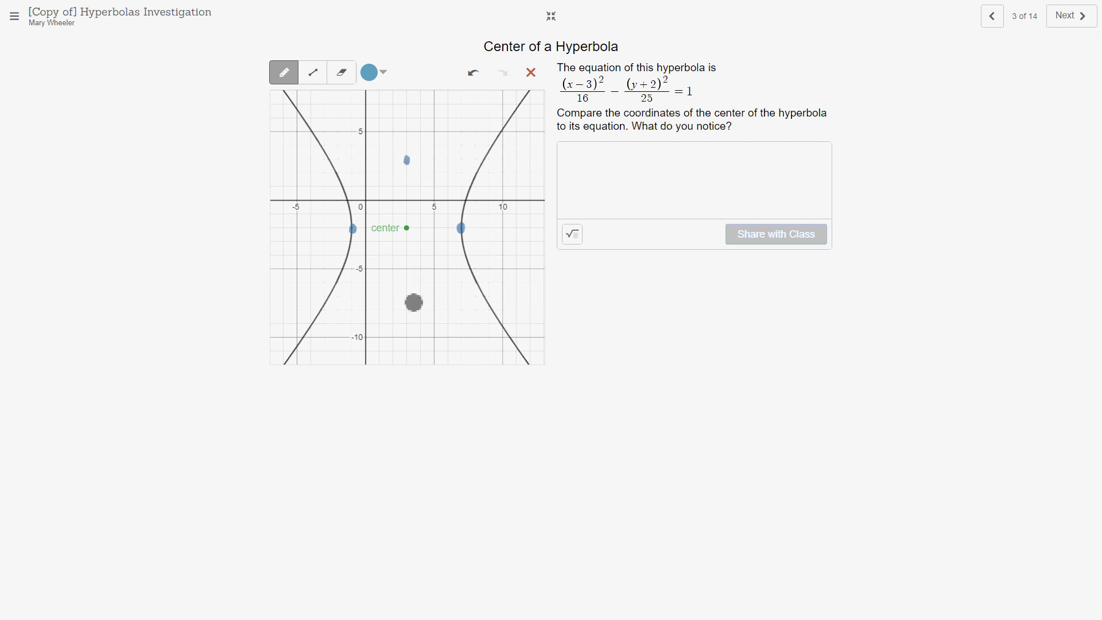
{"action": "left_click", "coordinate": [408, 297]}
{"action": "left_click", "coordinate": [313, 73]}
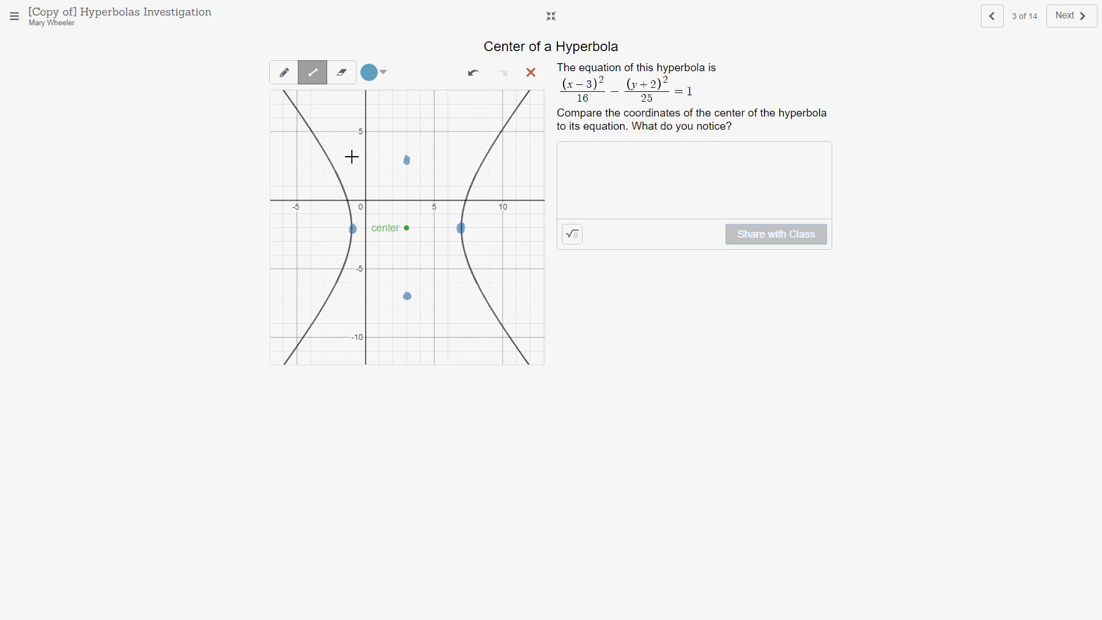
Draw a blue rectangle whose sides pass through the four marked dots.
{"action": "left_click_drag", "start_coordinate": [352, 156], "coordinate": [464, 295]}
{"action": "left_click_drag", "start_coordinate": [463, 295], "coordinate": [463, 157]}
{"action": "left_click_drag", "start_coordinate": [463, 157], "coordinate": [353, 157]}
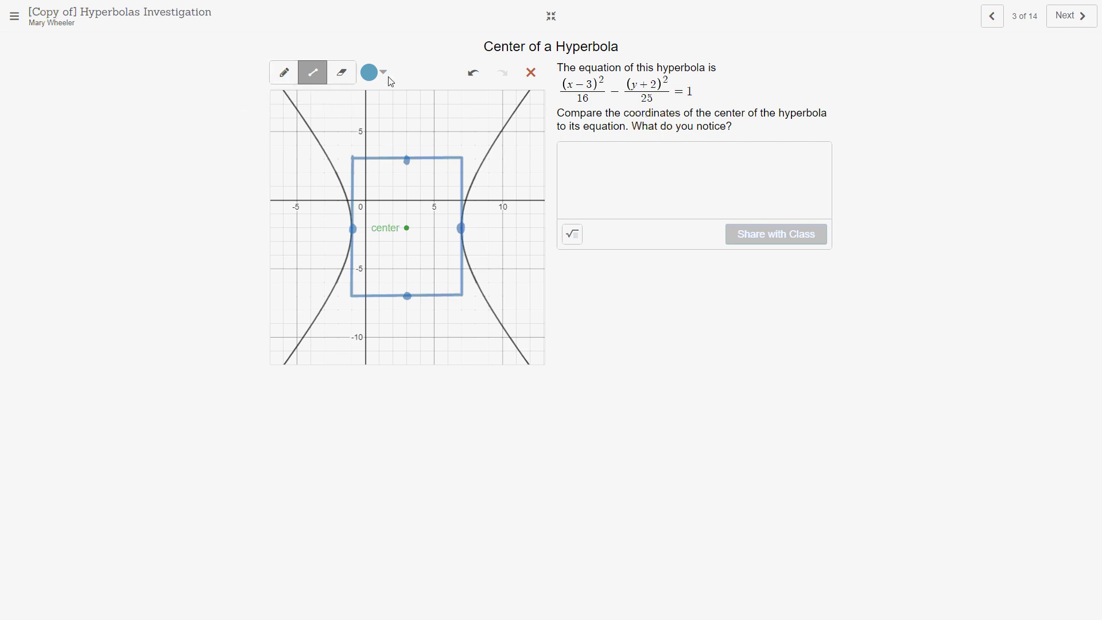
Draw orange asymptote lines along both box diagonals, extending them to the graph edges.
{"action": "left_click", "coordinate": [391, 116]}
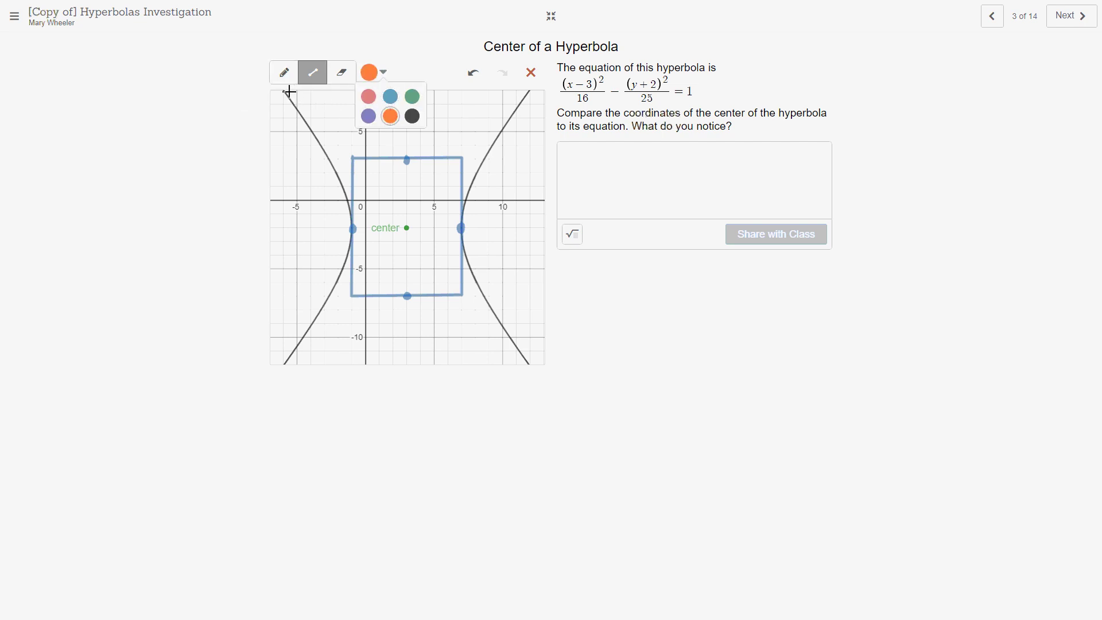
{"action": "mouse_move", "coordinate": [353, 157]}
{"action": "left_mouse_down"}
{"action": "mouse_move", "coordinate": [305, 92]}
{"action": "mouse_move", "coordinate": [522, 377]}
{"action": "left_mouse_up"}
{"action": "left_click_drag", "start_coordinate": [353, 158], "coordinate": [298, 87]}
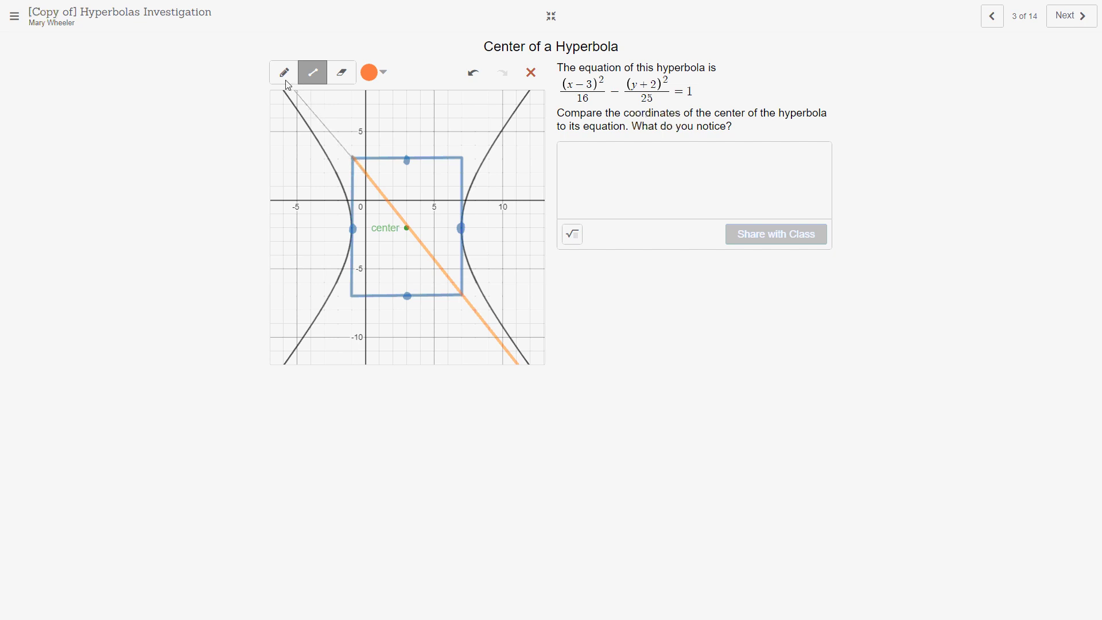
{"action": "left_click", "coordinate": [291, 88]}
{"action": "left_click", "coordinate": [293, 372]}
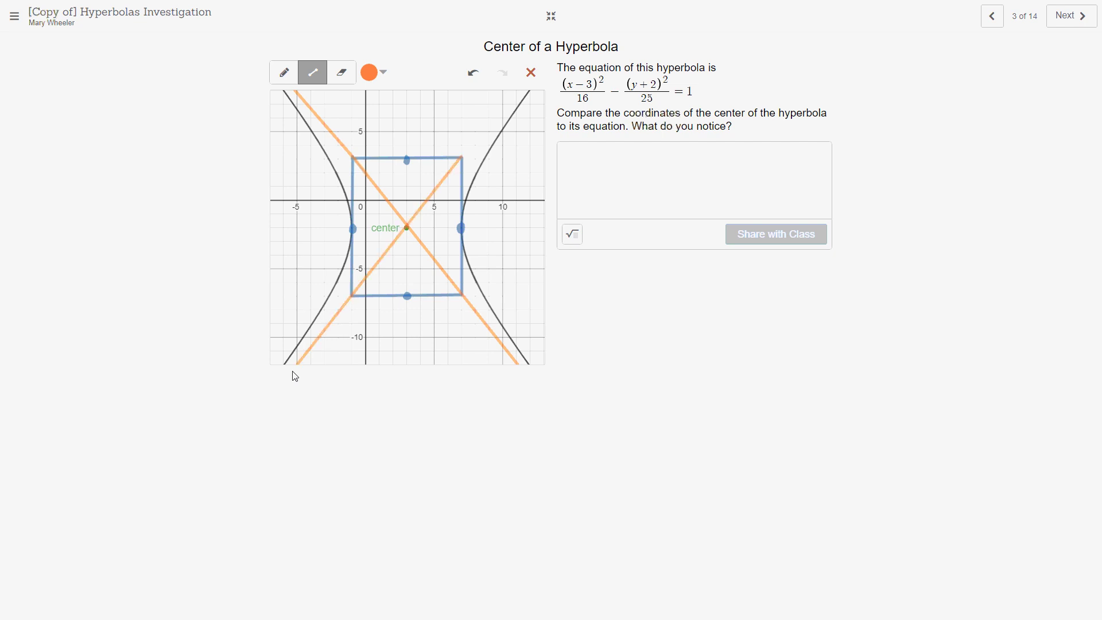
{"action": "left_click", "coordinate": [466, 154]}
{"action": "left_click", "coordinate": [523, 92]}
Move on from the Center slide to screen 4 of 14.
{"action": "left_click", "coordinate": [1074, 23]}
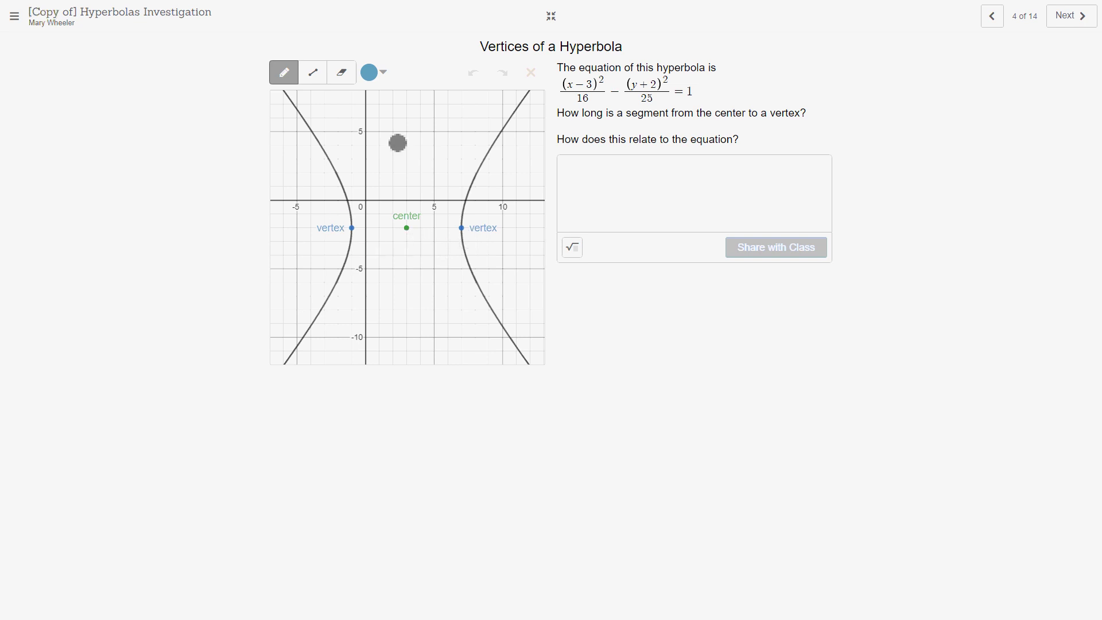
Write the center coordinates (3, -2) in green ink above the center.
{"action": "left_click", "coordinate": [377, 74]}
{"action": "left_click", "coordinate": [413, 96]}
{"action": "mouse_move", "coordinate": [386, 141]}
{"action": "left_mouse_down"}
{"action": "mouse_move", "coordinate": [385, 169]}
{"action": "mouse_move", "coordinate": [406, 160]}
{"action": "mouse_move", "coordinate": [396, 168]}
{"action": "mouse_move", "coordinate": [424, 176]}
{"action": "mouse_move", "coordinate": [433, 147]}
{"action": "mouse_move", "coordinate": [477, 149]}
{"action": "left_mouse_up"}
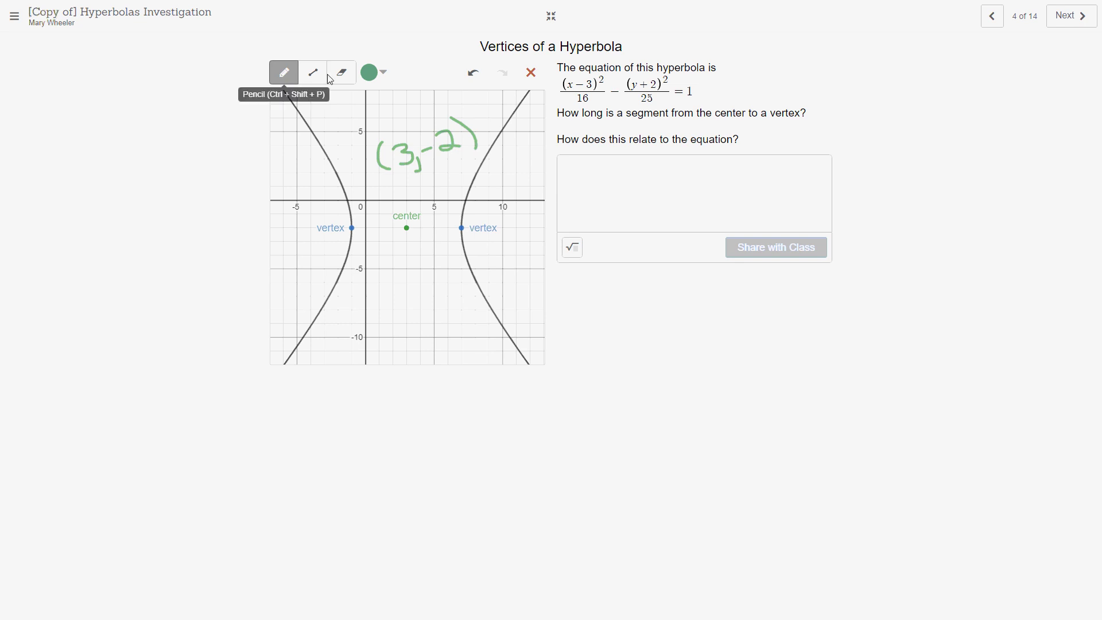
Switch to blue ink and bracket the 4-unit spans from the center to each vertex.
{"action": "left_click", "coordinate": [347, 78]}
{"action": "left_click", "coordinate": [380, 73]}
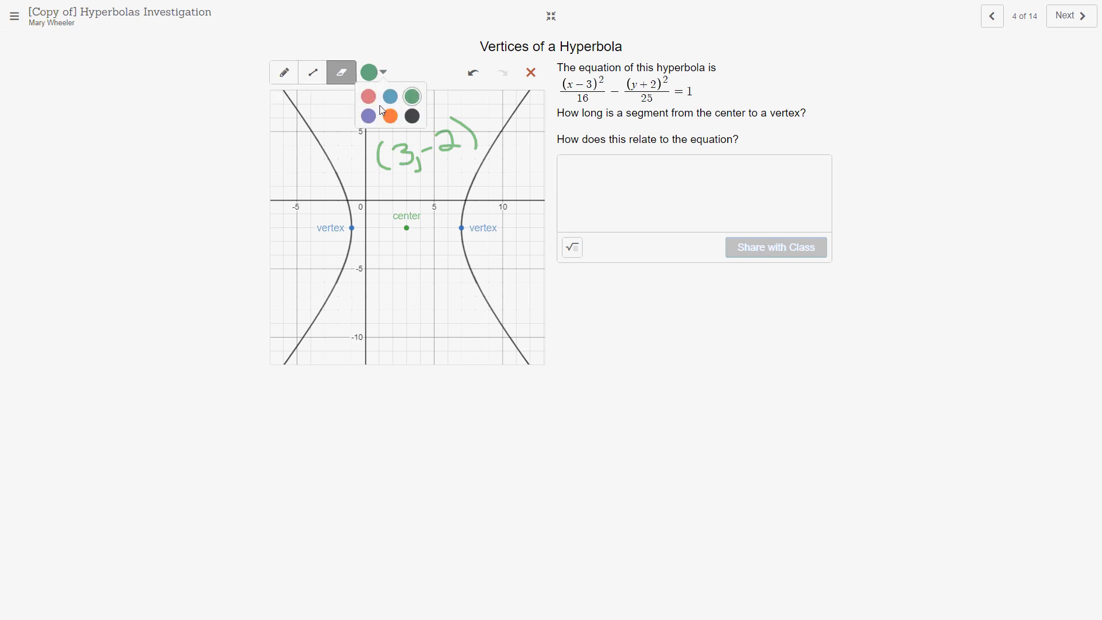
{"action": "left_click", "coordinate": [391, 96]}
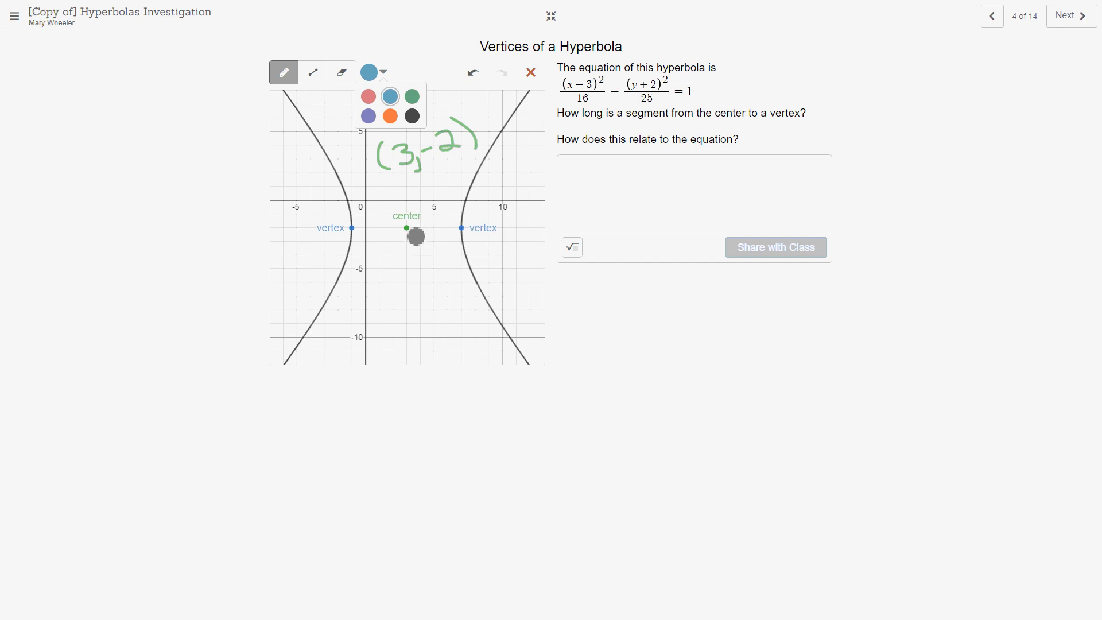
{"action": "mouse_move", "coordinate": [413, 241]}
{"action": "left_mouse_down"}
{"action": "mouse_move", "coordinate": [417, 250]}
{"action": "mouse_move", "coordinate": [469, 240]}
{"action": "mouse_move", "coordinate": [445, 271]}
{"action": "left_mouse_up"}
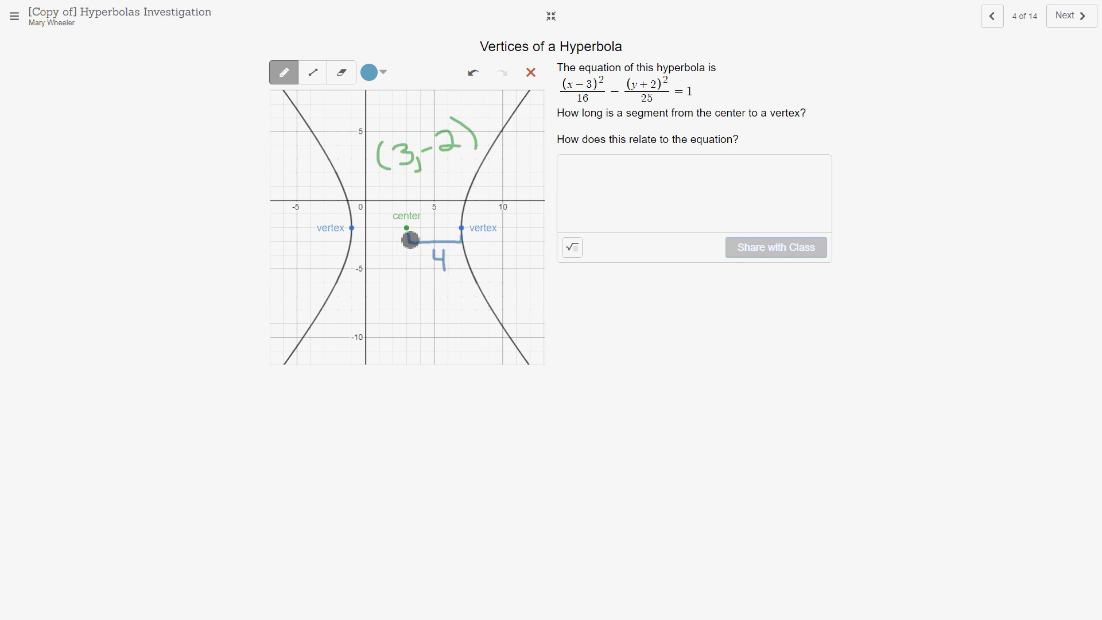
{"action": "mouse_move", "coordinate": [411, 238]}
{"action": "left_mouse_down"}
{"action": "mouse_move", "coordinate": [353, 235]}
{"action": "mouse_move", "coordinate": [384, 267]}
{"action": "left_mouse_up"}
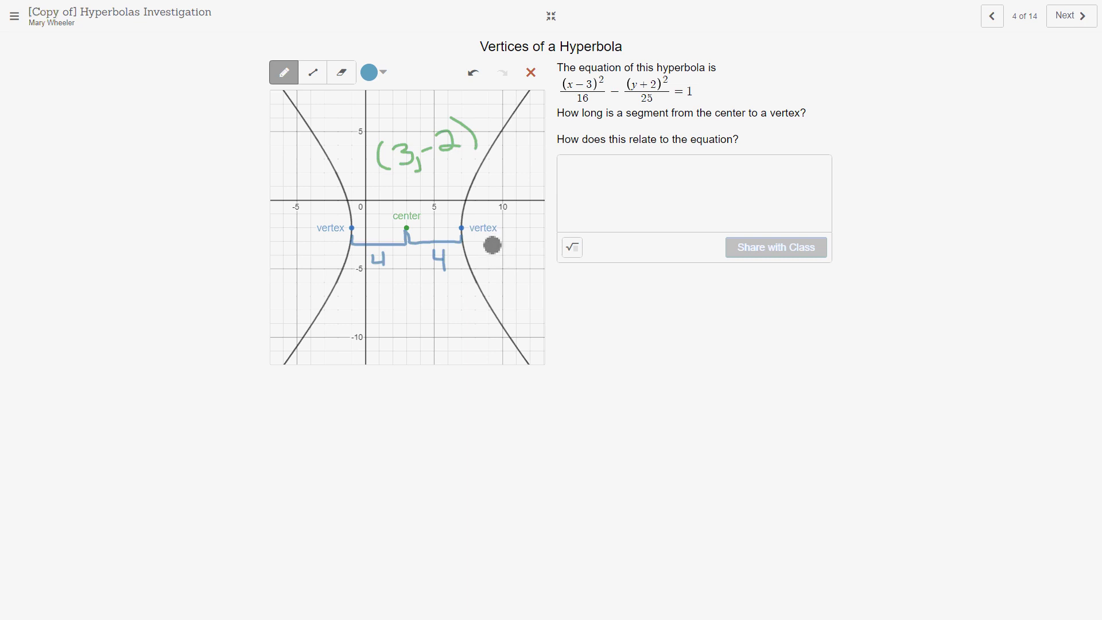
Write vertex coordinates (7, -2) and (-1, -2), erasing a mistaken 3 into a 7.
{"action": "left_click_drag", "start_coordinate": [487, 236], "coordinate": [494, 268]}
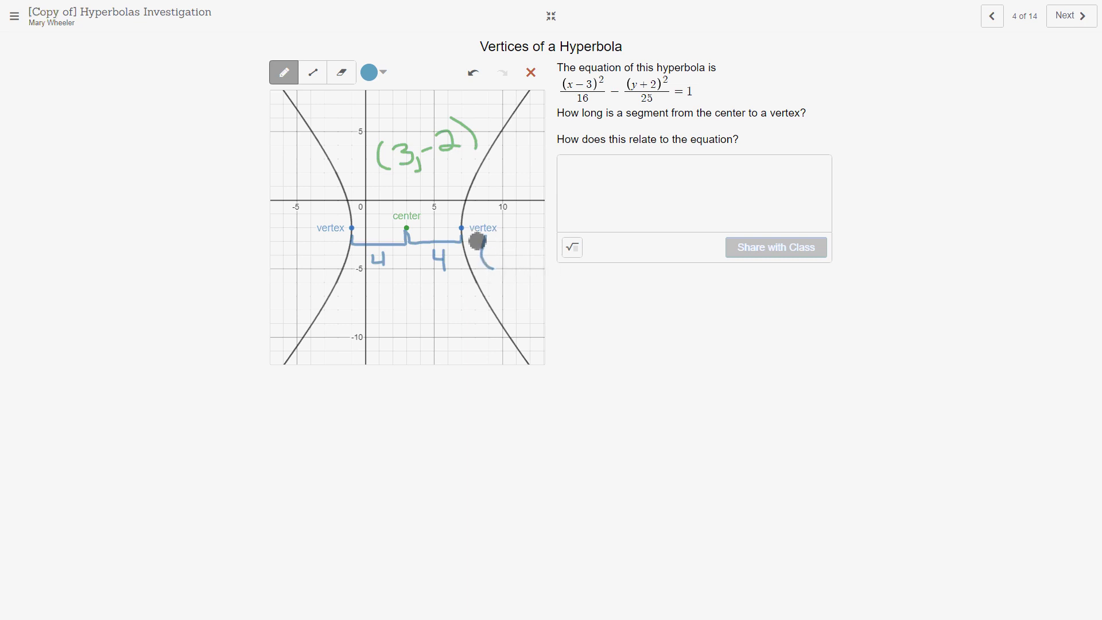
{"action": "mouse_move", "coordinate": [489, 245]}
{"action": "left_mouse_down"}
{"action": "mouse_move", "coordinate": [507, 257]}
{"action": "mouse_move", "coordinate": [497, 270]}
{"action": "mouse_move", "coordinate": [515, 246]}
{"action": "mouse_move", "coordinate": [537, 245]}
{"action": "left_mouse_up"}
{"action": "left_click", "coordinate": [342, 72]}
{"action": "left_click_drag", "start_coordinate": [509, 290], "coordinate": [508, 262]}
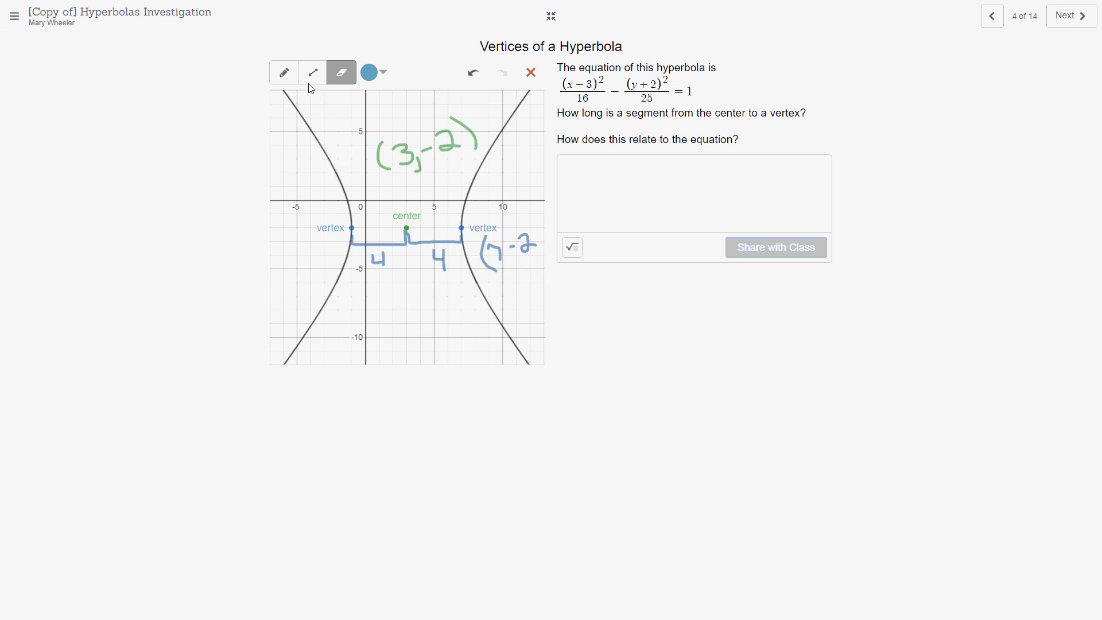
{"action": "left_click", "coordinate": [289, 78]}
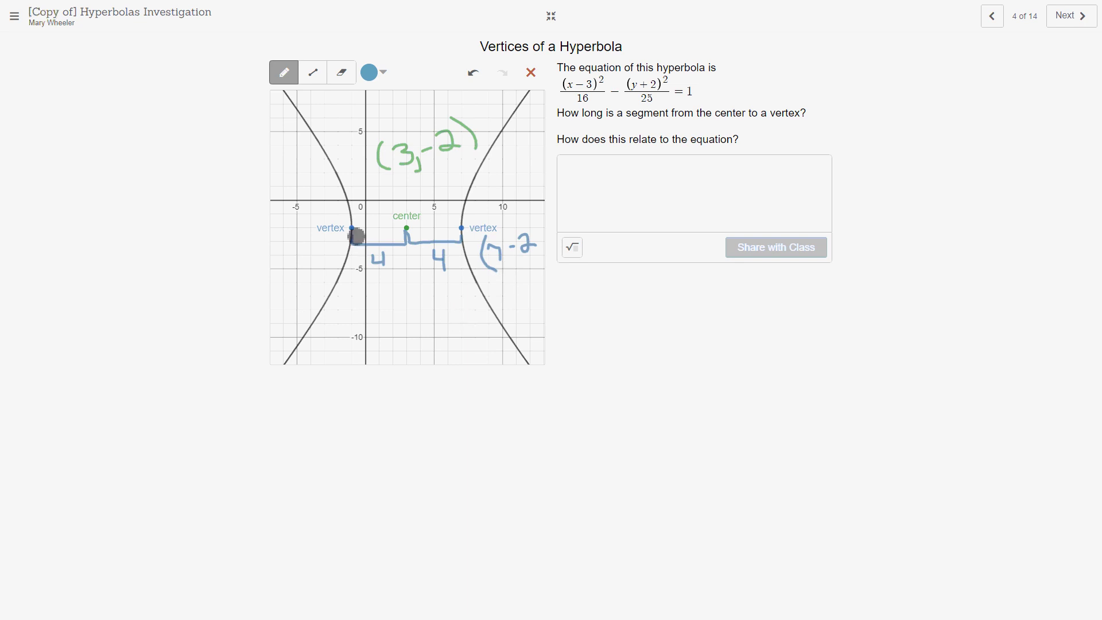
{"action": "left_click_drag", "start_coordinate": [523, 225], "coordinate": [544, 235]}
{"action": "mouse_move", "coordinate": [290, 248]}
{"action": "left_mouse_down"}
{"action": "mouse_move", "coordinate": [303, 270]}
{"action": "mouse_move", "coordinate": [302, 253]}
{"action": "mouse_move", "coordinate": [320, 261]}
{"action": "mouse_move", "coordinate": [345, 246]}
{"action": "left_mouse_up"}
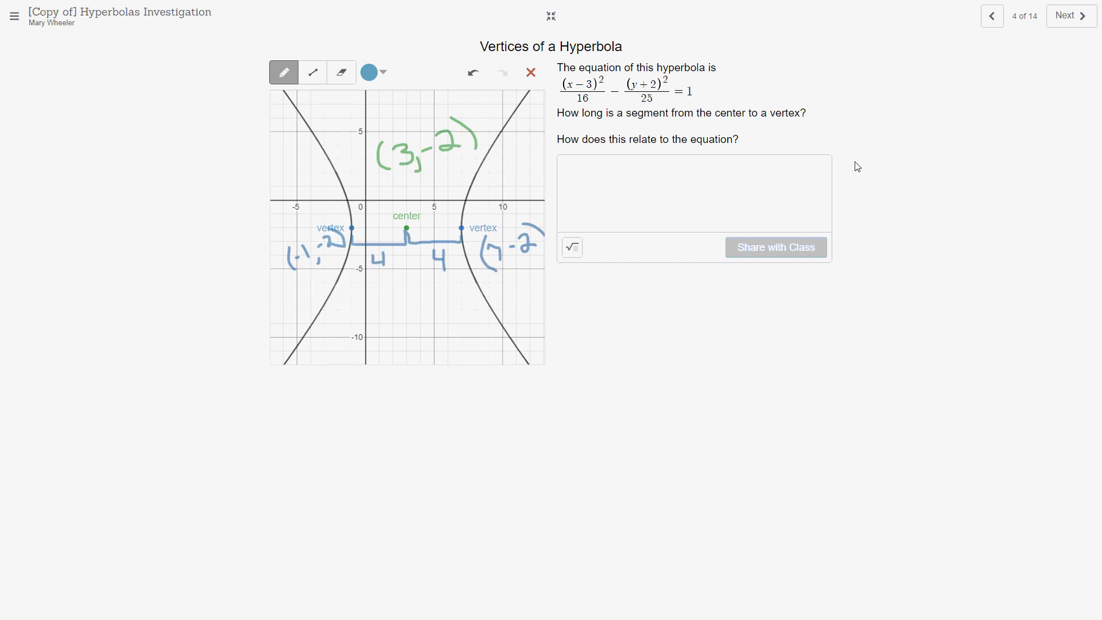
On slide 5, sketch a rise-5, run-4 step from the center and write m = 5/4.
{"action": "left_click", "coordinate": [1073, 17]}
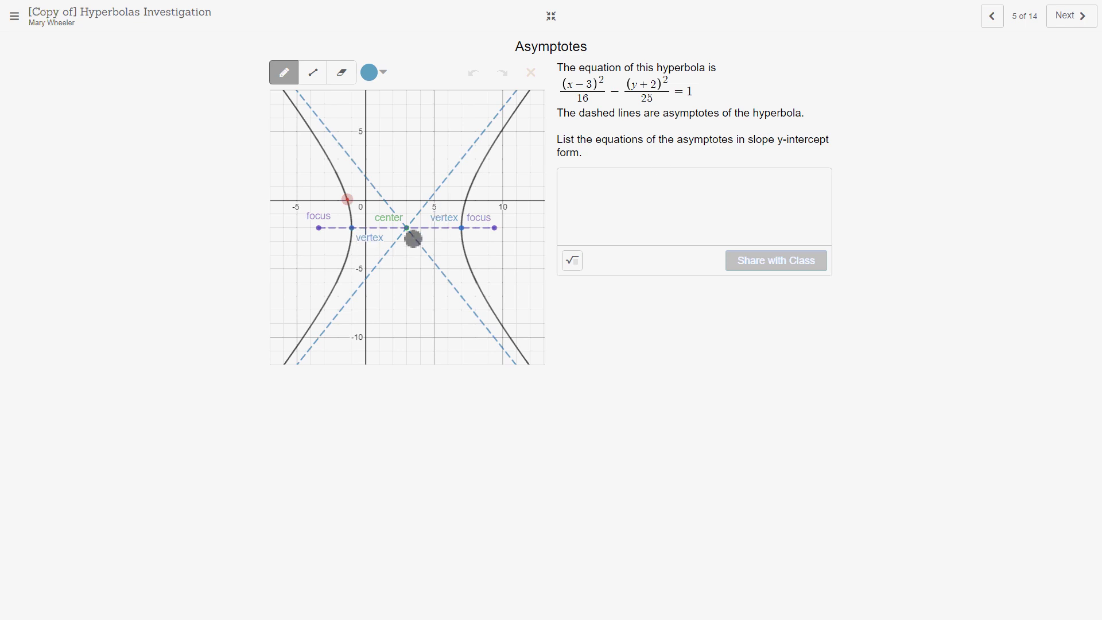
{"action": "left_click_drag", "start_coordinate": [411, 226], "coordinate": [411, 165]}
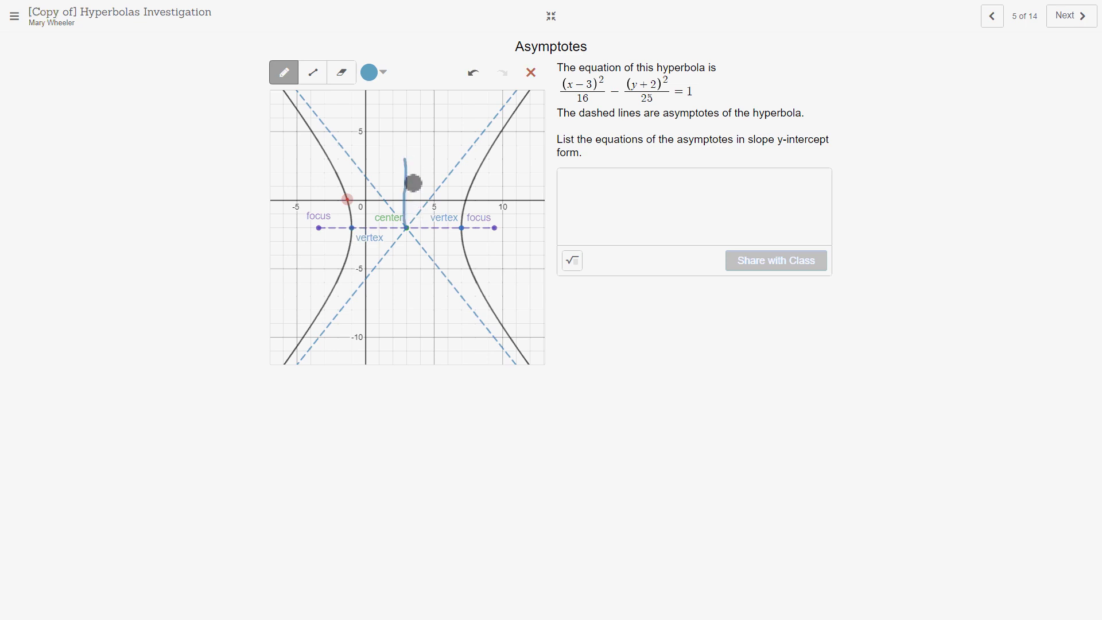
{"action": "mouse_move", "coordinate": [413, 166]}
{"action": "left_mouse_down"}
{"action": "mouse_move", "coordinate": [470, 164]}
{"action": "mouse_move", "coordinate": [386, 190]}
{"action": "left_mouse_up"}
{"action": "left_click_drag", "start_coordinate": [426, 139], "coordinate": [437, 156]}
{"action": "mouse_move", "coordinate": [384, 115]}
{"action": "left_mouse_down"}
{"action": "mouse_move", "coordinate": [428, 98]}
{"action": "mouse_move", "coordinate": [459, 108]}
{"action": "left_mouse_up"}
{"action": "left_click_drag", "start_coordinate": [452, 113], "coordinate": [463, 128]}
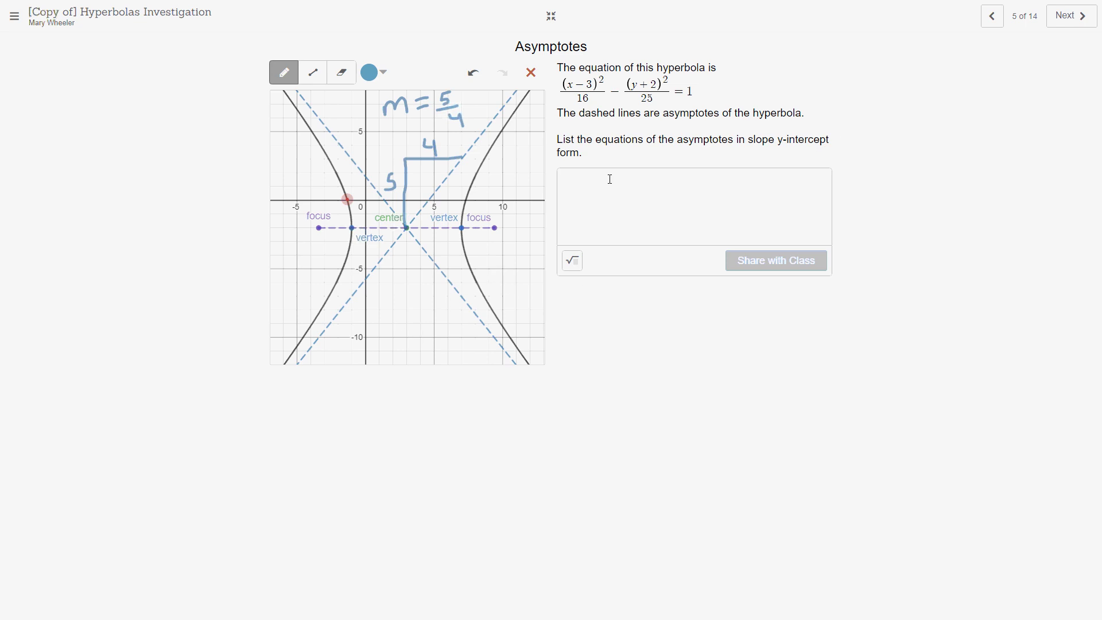
Enter the point-slope form y − y₁ = m(x − x₁) in the Asymptotes answer box.
{"action": "left_click", "coordinate": [582, 180]}
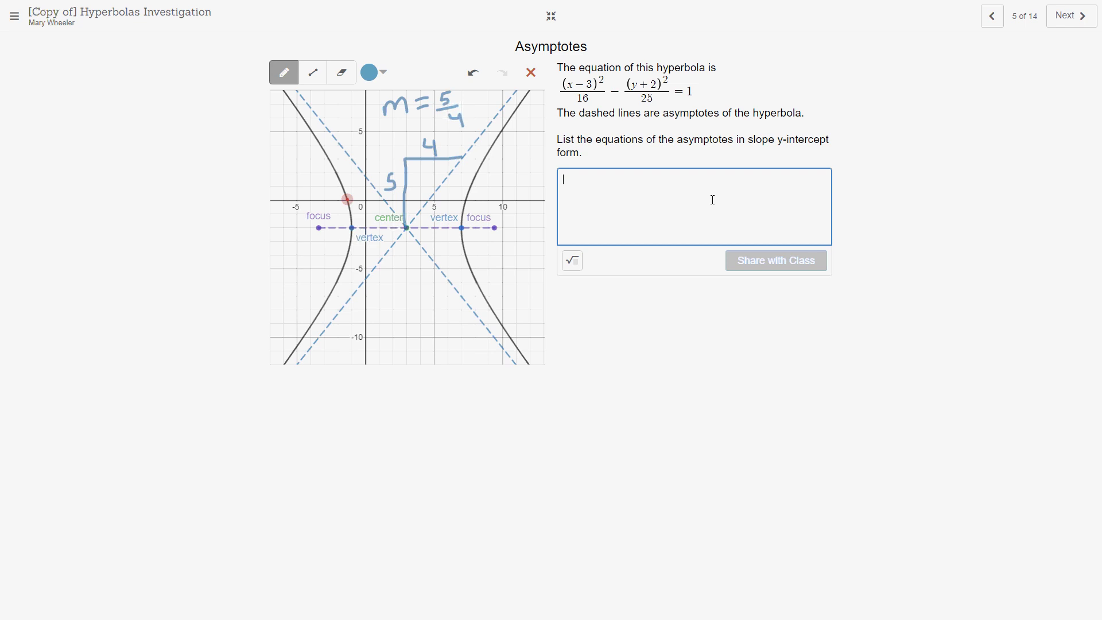
{"action": "type", "text": "y"}
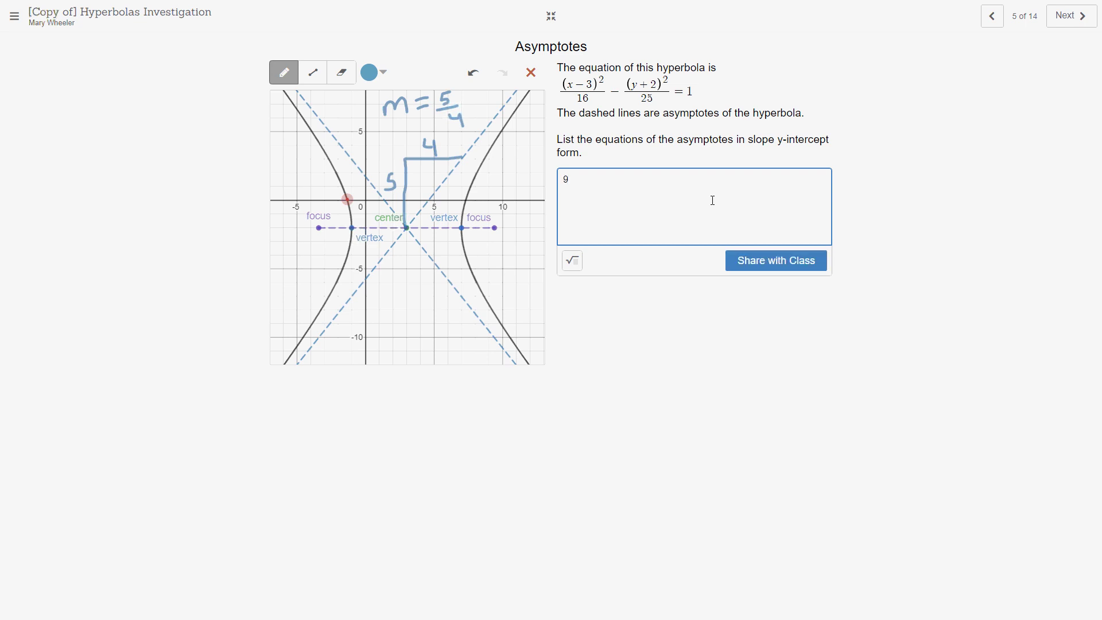
{"action": "key", "text": "BackSpace"}
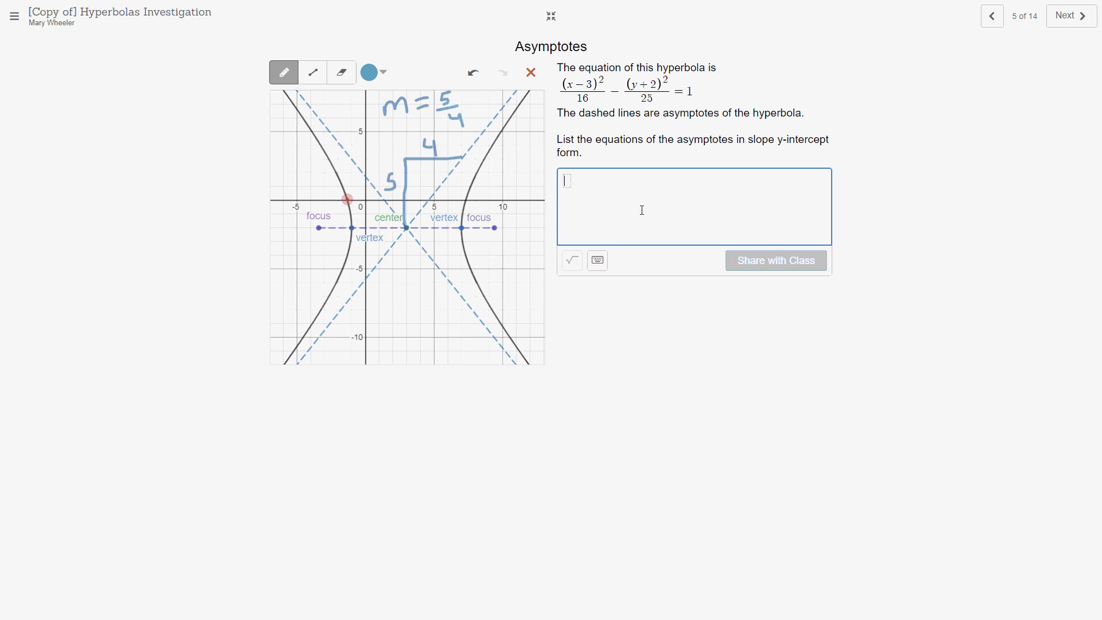
{"action": "type", "text": "y-y_1"}
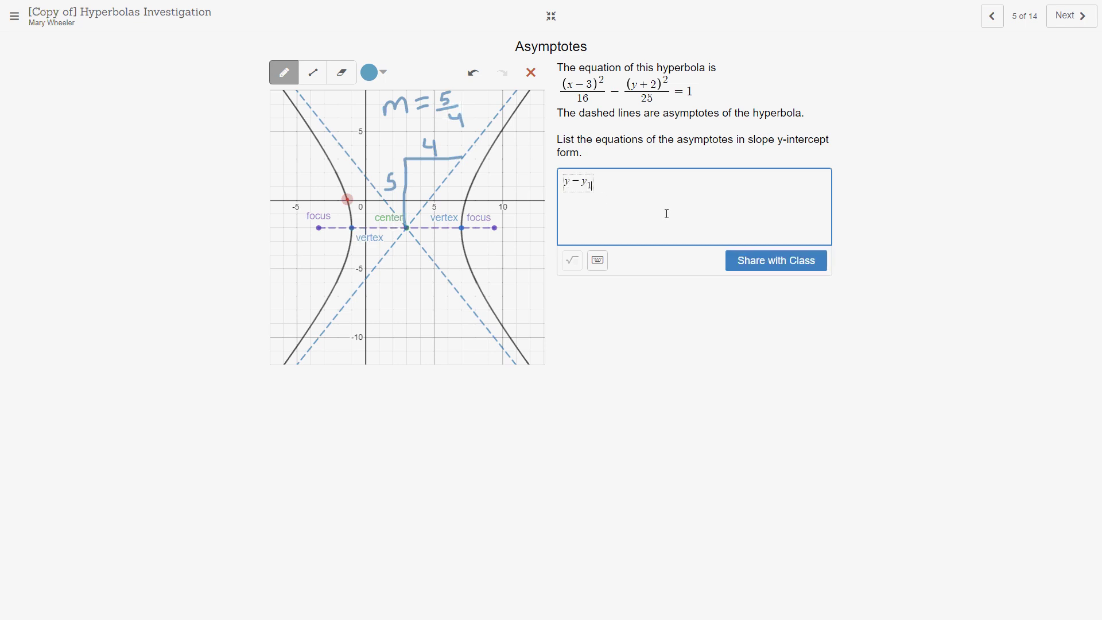
{"action": "type", "text": "="}
{"action": "key", "text": "BackSpace"}
{"action": "key", "text": "Right"}
{"action": "type", "text": "="}
{"action": "type", "text": "m"}
{"action": "type", "text": "("}
{"action": "type", "text": "x"}
{"action": "type", "text": "-"}
{"action": "type", "text": "x"}
{"action": "type", "text": "1"}
{"action": "type", "text": ")"}
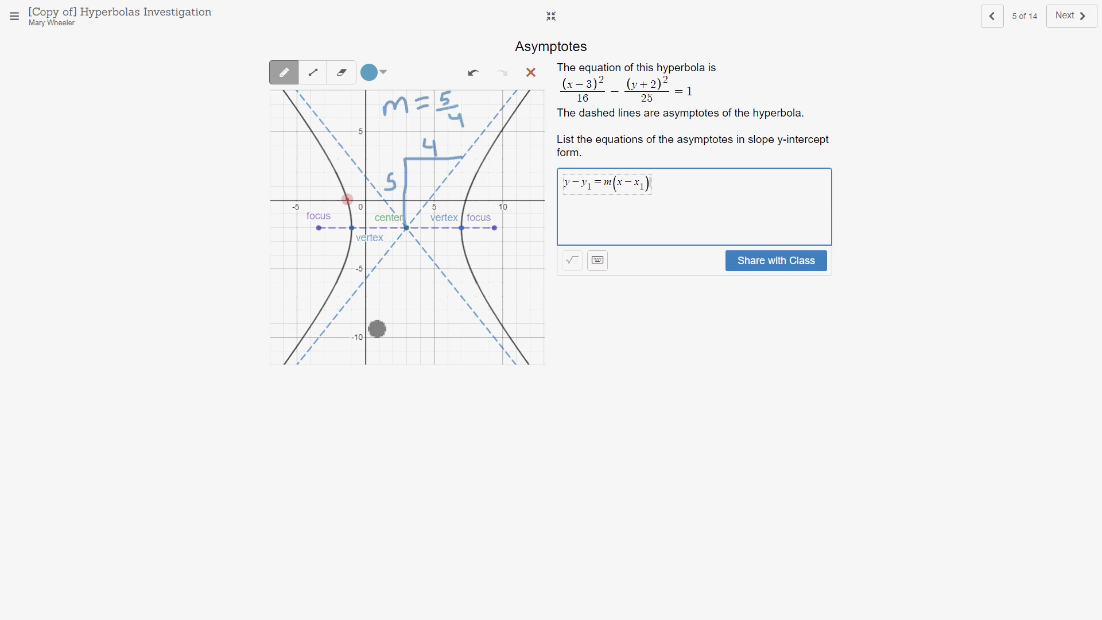
Handwrite (x₁, y₁) in blue below the center on the graph.
{"action": "left_click", "coordinate": [401, 317]}
{"action": "mouse_move", "coordinate": [385, 298]}
{"action": "left_mouse_down"}
{"action": "mouse_move", "coordinate": [401, 322]}
{"action": "mouse_move", "coordinate": [379, 323]}
{"action": "mouse_move", "coordinate": [409, 323]}
{"action": "mouse_move", "coordinate": [435, 303]}
{"action": "mouse_move", "coordinate": [429, 319]}
{"action": "mouse_move", "coordinate": [446, 319]}
{"action": "left_mouse_up"}
{"action": "left_click_drag", "start_coordinate": [430, 276], "coordinate": [462, 315]}
{"action": "left_click_drag", "start_coordinate": [377, 290], "coordinate": [377, 340]}
Write the center (3, -2) in orange ink beneath (x₁, y₁).
{"action": "left_click", "coordinate": [370, 72]}
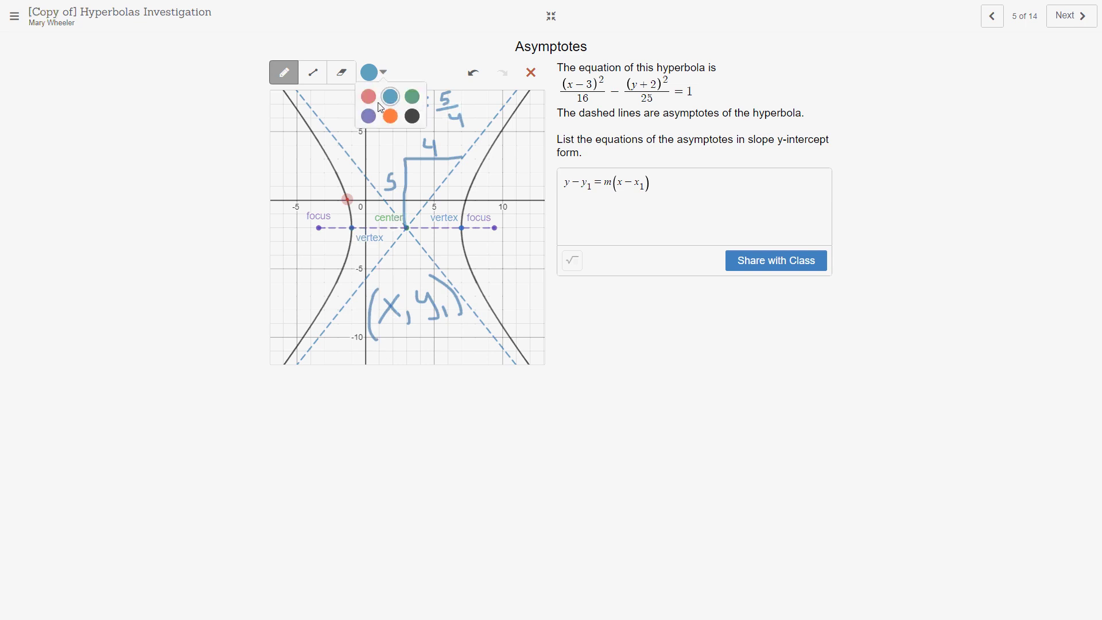
{"action": "left_click", "coordinate": [391, 116]}
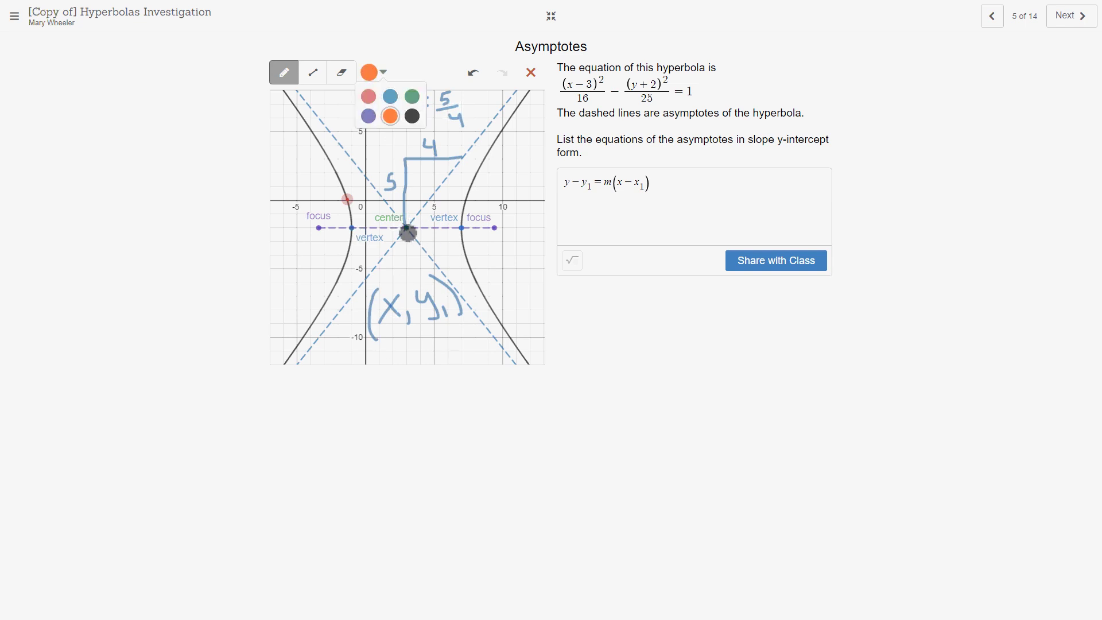
{"action": "mouse_move", "coordinate": [384, 338]}
{"action": "left_mouse_down"}
{"action": "mouse_move", "coordinate": [386, 364]}
{"action": "mouse_move", "coordinate": [413, 364]}
{"action": "mouse_move", "coordinate": [434, 344]}
{"action": "mouse_move", "coordinate": [466, 364]}
{"action": "left_mouse_up"}
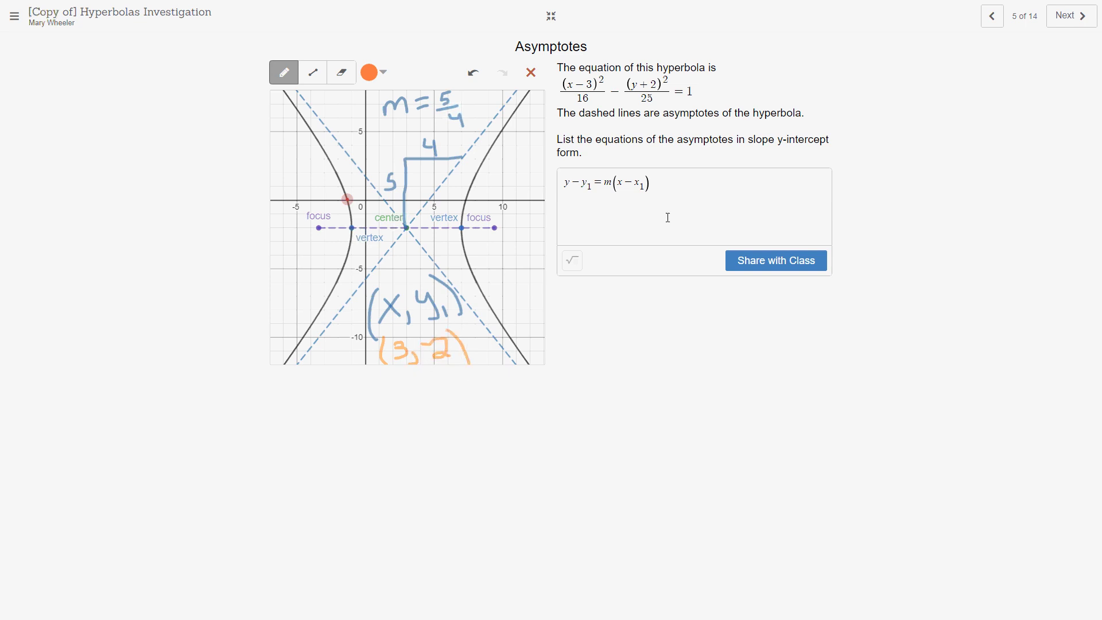
Select the typed point-slope equation in the answer box.
{"action": "left_click", "coordinate": [663, 183]}
{"action": "left_click", "coordinate": [661, 183]}
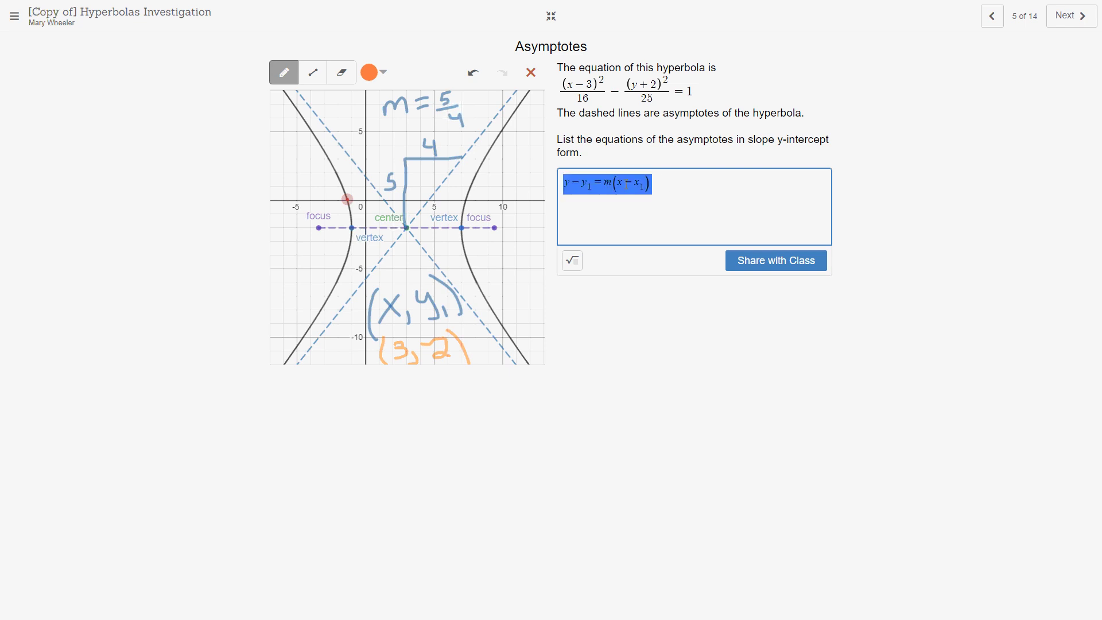
{"action": "left_click_drag", "start_coordinate": [654, 184], "coordinate": [581, 187]}
{"action": "key", "text": "ctrl+c"}
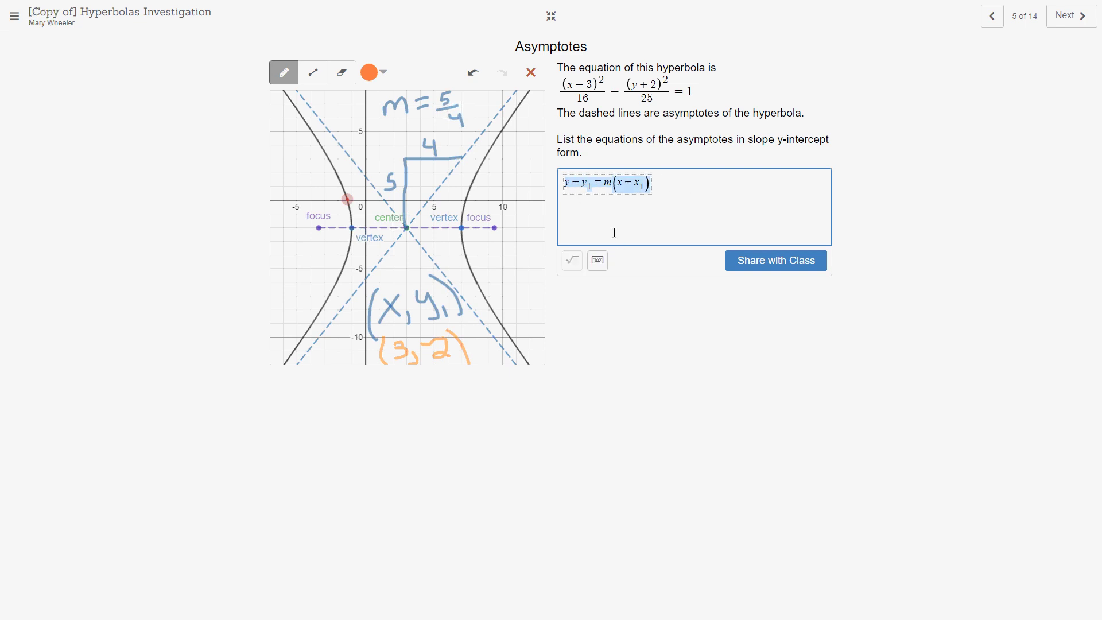
Add a second line reading y+2=5/4(x-3), edited from a pasted copy of point-slope form.
{"action": "left_click", "coordinate": [599, 216]}
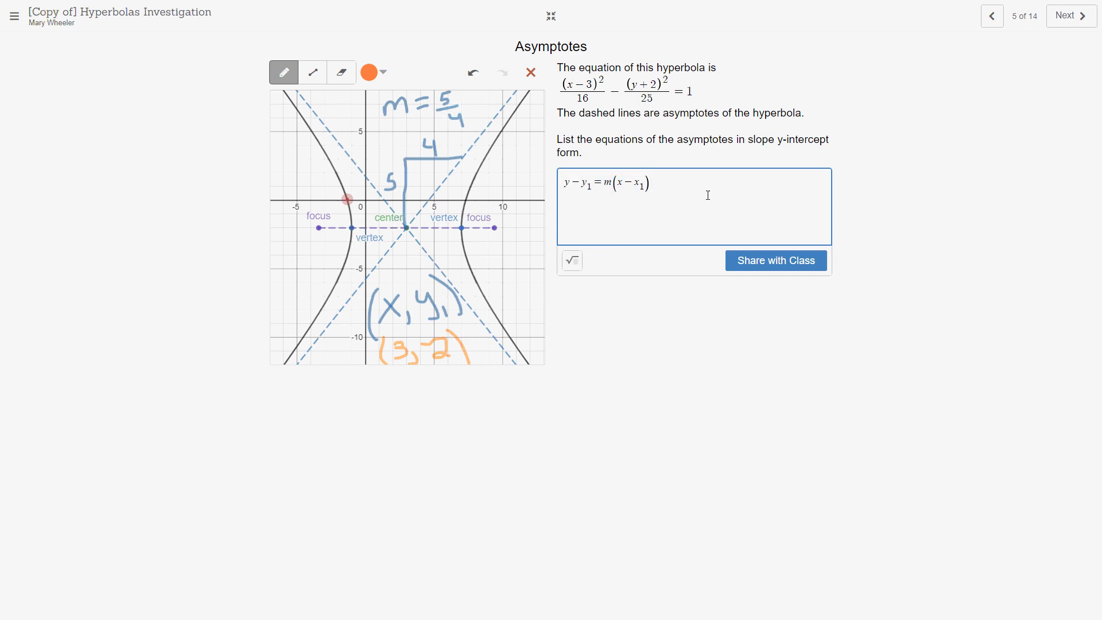
{"action": "left_click", "coordinate": [573, 261]}
{"action": "key", "text": "ctrl+v"}
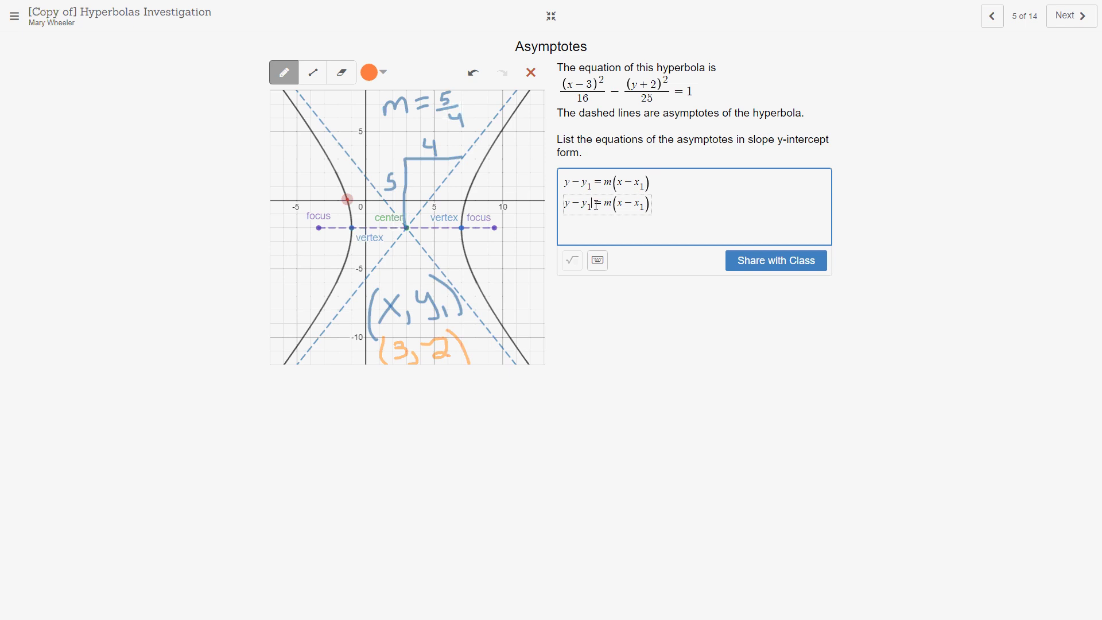
{"action": "left_click_drag", "start_coordinate": [594, 205], "coordinate": [576, 206]}
{"action": "type", "text": "+2"}
{"action": "left_click_drag", "start_coordinate": [608, 205], "coordinate": [605, 205]}
{"action": "type", "text": "5/4"}
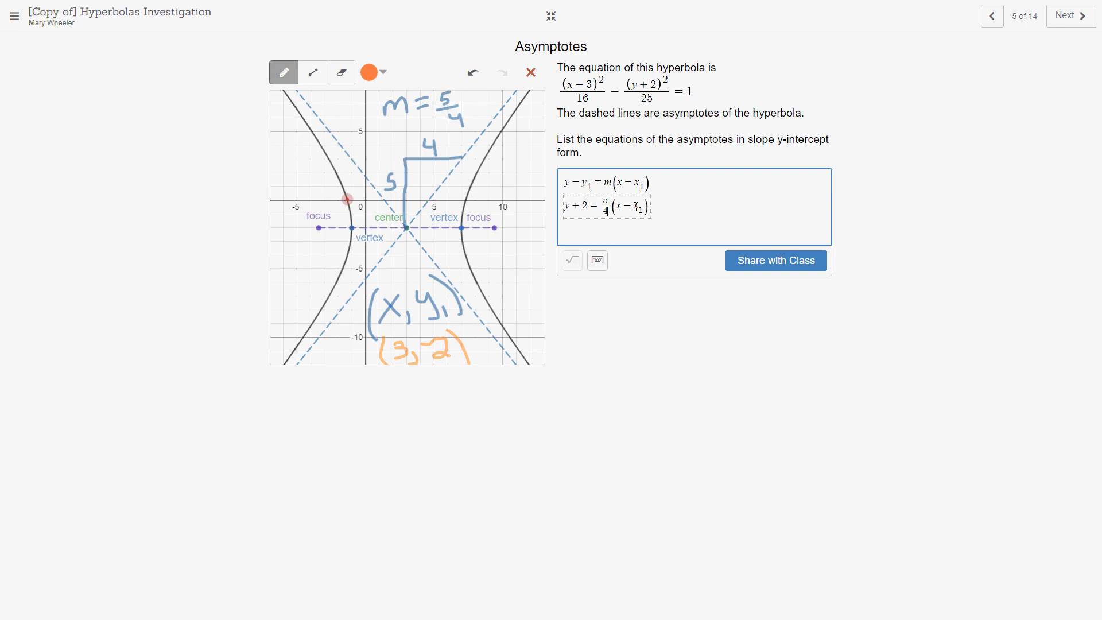
{"action": "double_click", "coordinate": [637, 207]}
{"action": "type", "text": "3"}
{"action": "key", "text": "Return"}
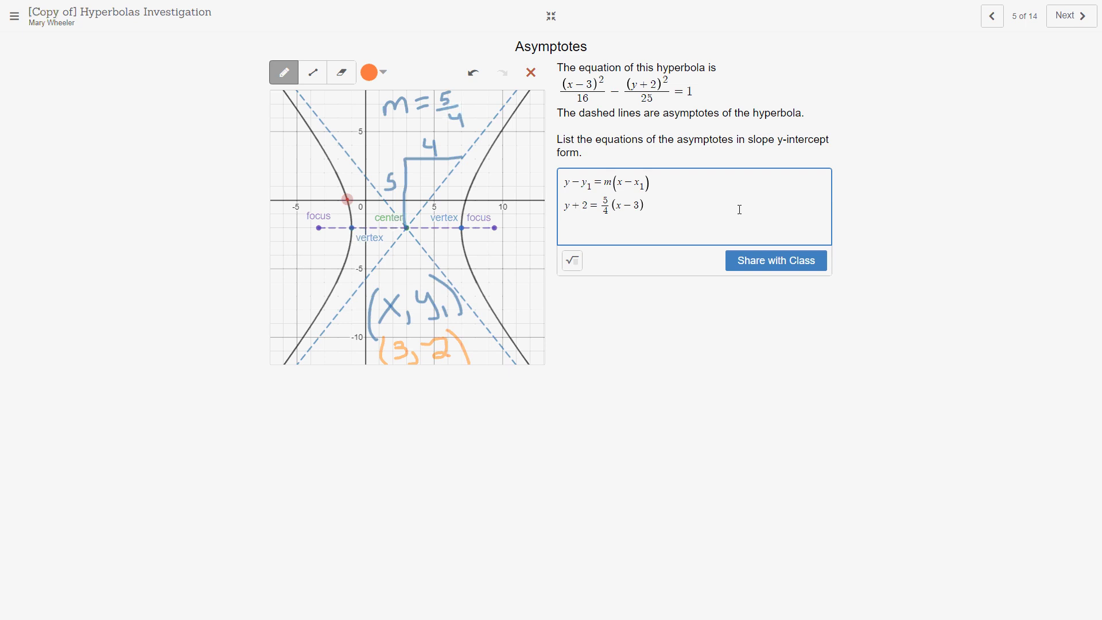
Add the line y = 5/4x − 23/4 and mark the asymptote's y-intercept with the pen.
{"action": "left_click", "coordinate": [573, 261]}
{"action": "type", "text": "y-"}
{"action": "key", "text": "BackSpace"}
{"action": "type", "text": "=5/4"}
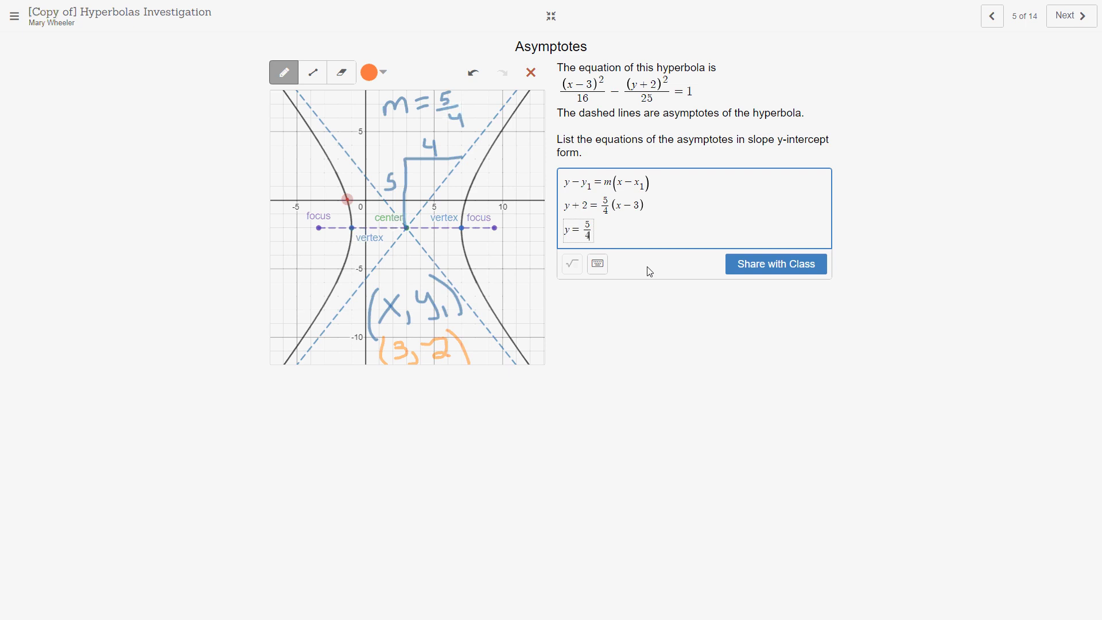
{"action": "type", "text": "x-23/4"}
{"action": "left_click", "coordinate": [374, 285]}
{"action": "left_click_drag", "start_coordinate": [370, 279], "coordinate": [363, 280]}
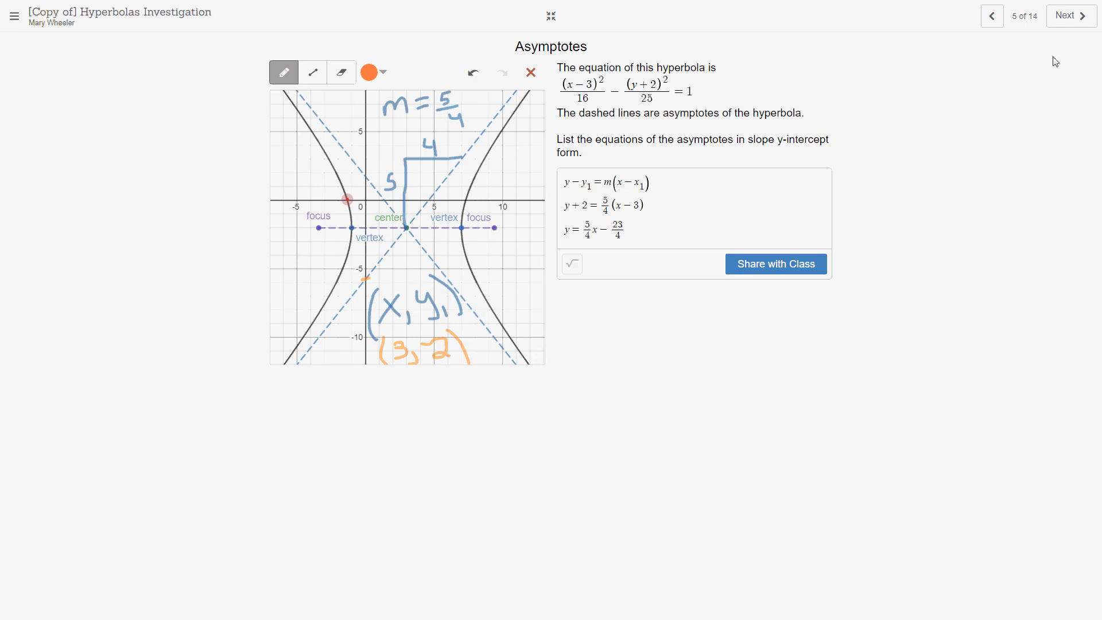
{"action": "left_click", "coordinate": [1072, 16]}
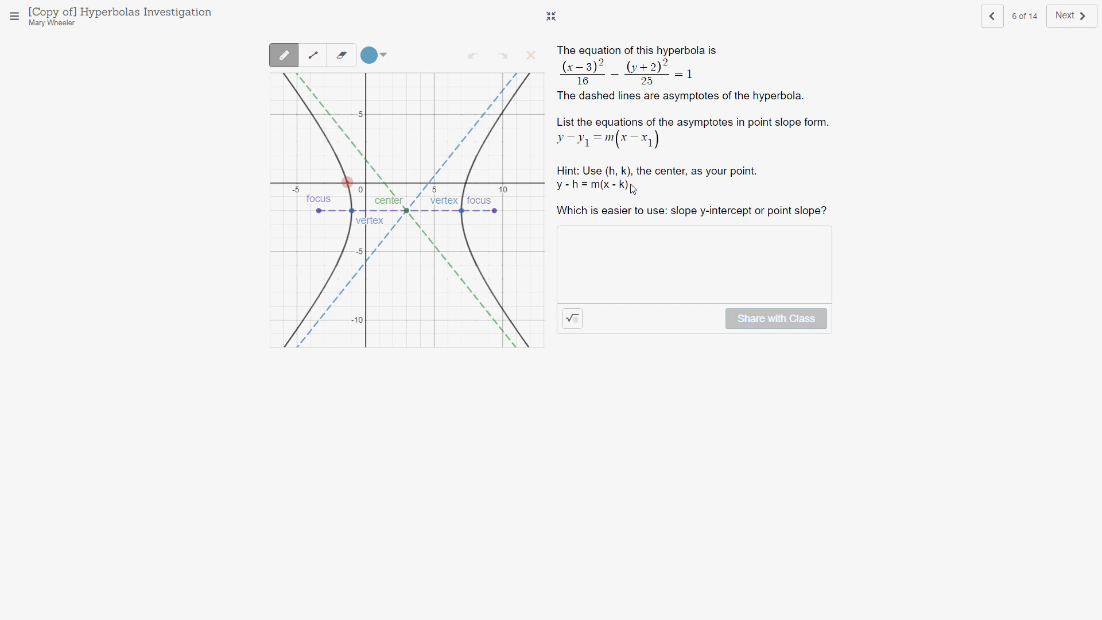
{"action": "left_click_drag", "start_coordinate": [629, 187], "coordinate": [560, 186]}
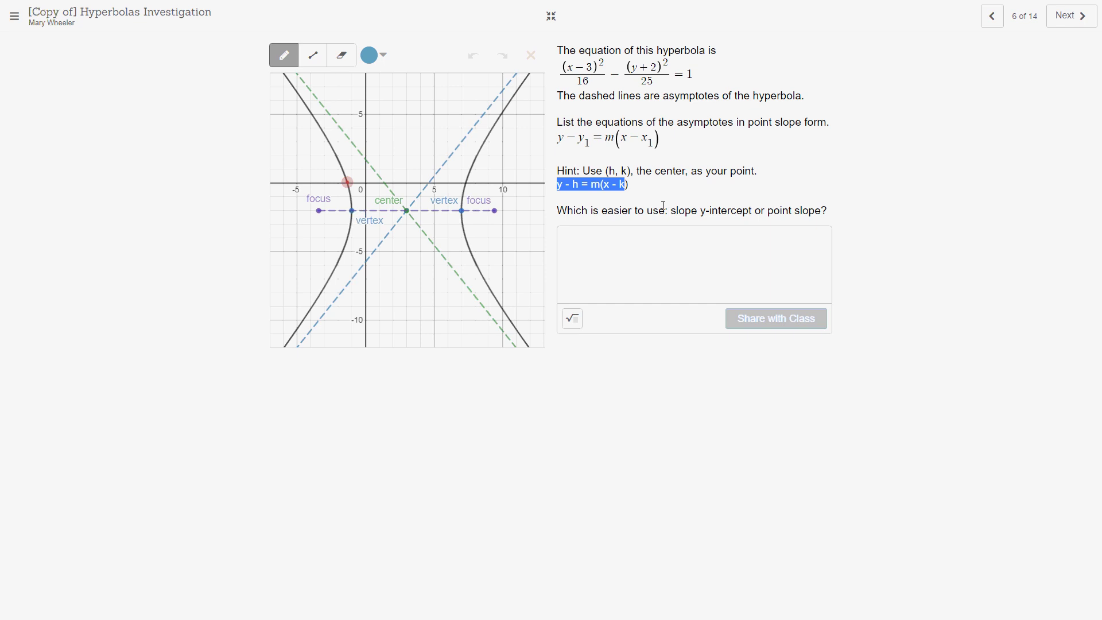
{"action": "left_click", "coordinate": [644, 190]}
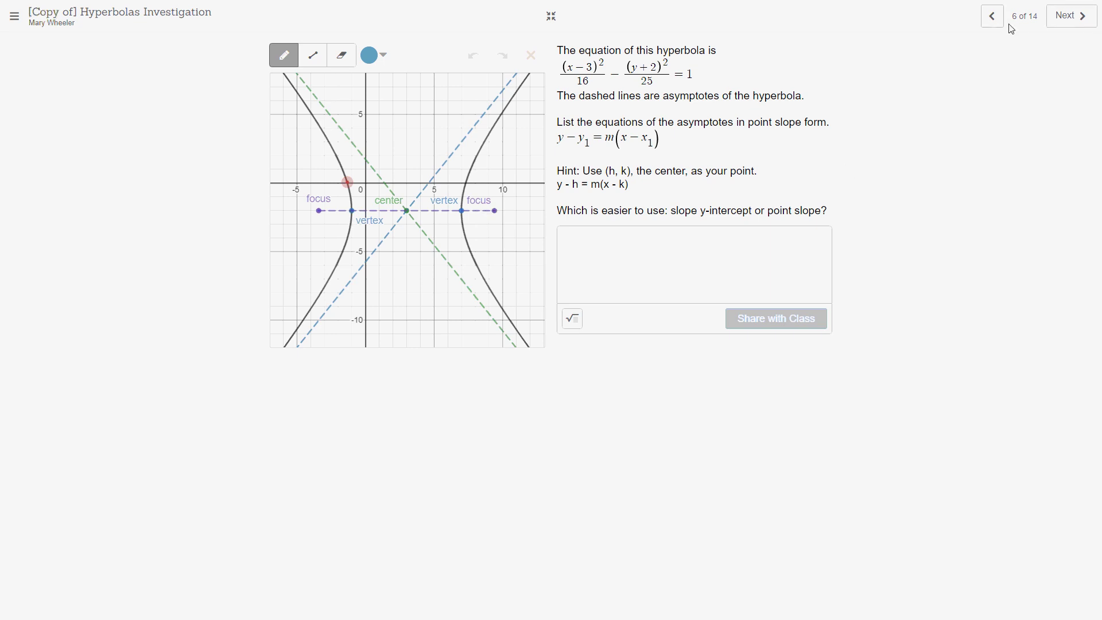
On slide 7, answer that it opens up and down and the y term comes first.
{"action": "left_click", "coordinate": [1074, 18]}
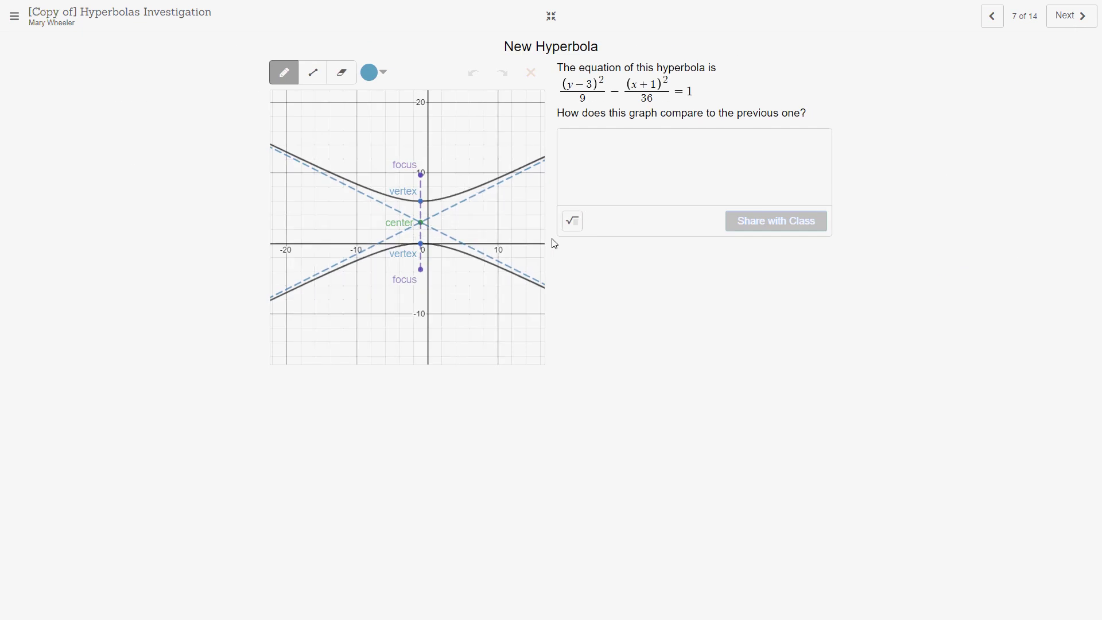
{"action": "left_click", "coordinate": [590, 141]}
{"action": "type", "text": "It"}
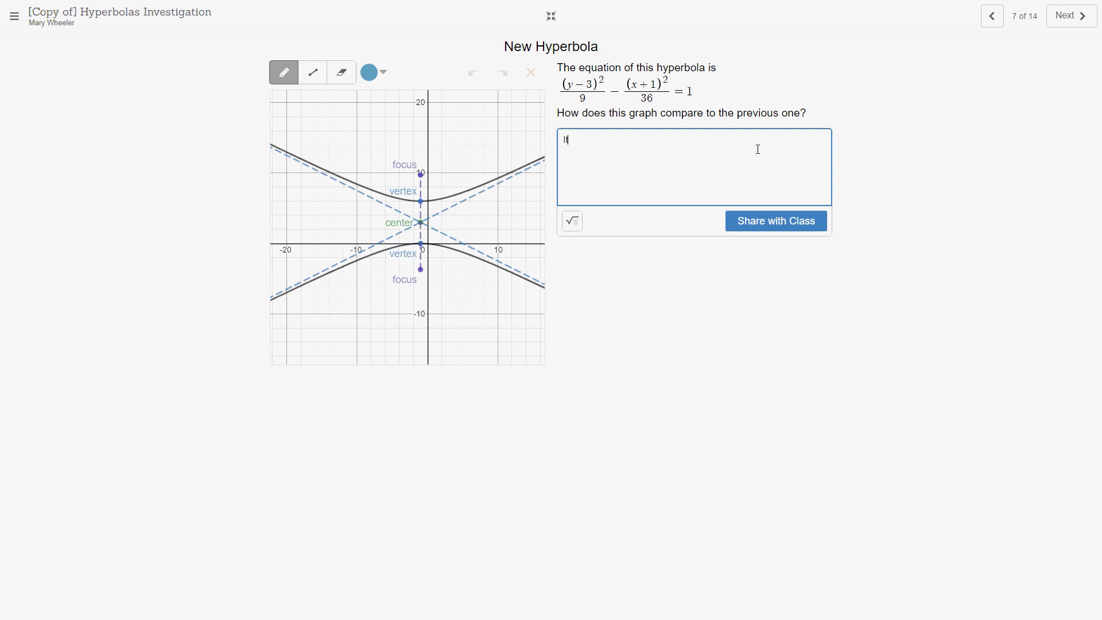
{"action": "type", "text": " opens up and down.  The y term comes first."}
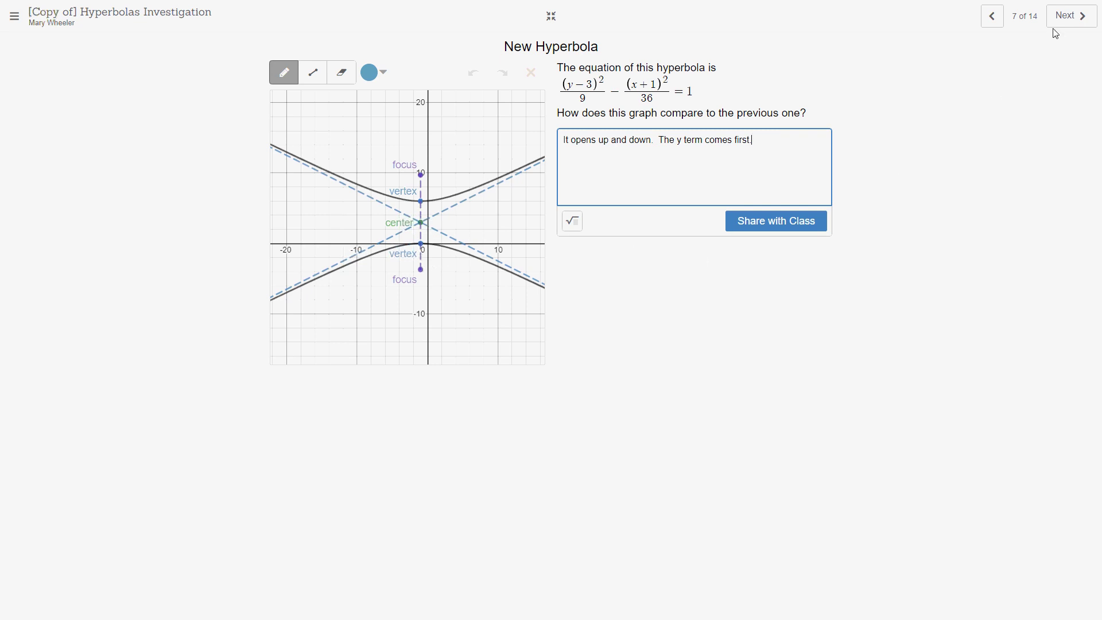
On slide 8, mark the 3-unit center-to-vertex spans on the graph and answer 3.
{"action": "left_click", "coordinate": [1072, 22]}
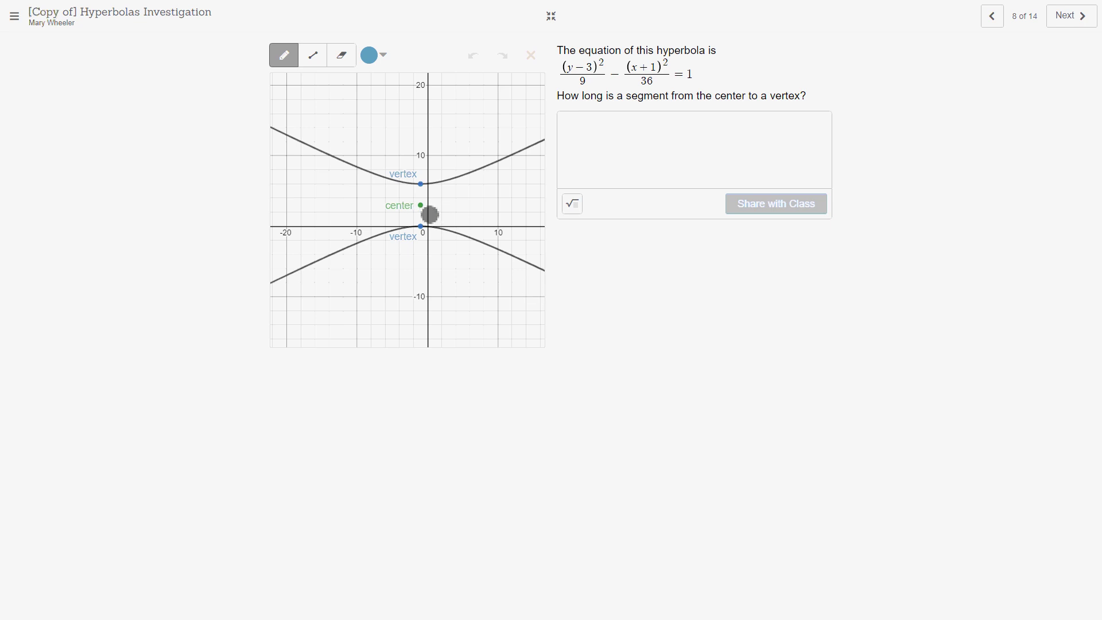
{"action": "mouse_move", "coordinate": [433, 211]}
{"action": "left_mouse_down"}
{"action": "mouse_move", "coordinate": [437, 189]}
{"action": "mouse_move", "coordinate": [453, 195]}
{"action": "mouse_move", "coordinate": [428, 234]}
{"action": "mouse_move", "coordinate": [443, 223]}
{"action": "left_mouse_up"}
{"action": "left_click", "coordinate": [682, 119]}
{"action": "type", "text": "3"}
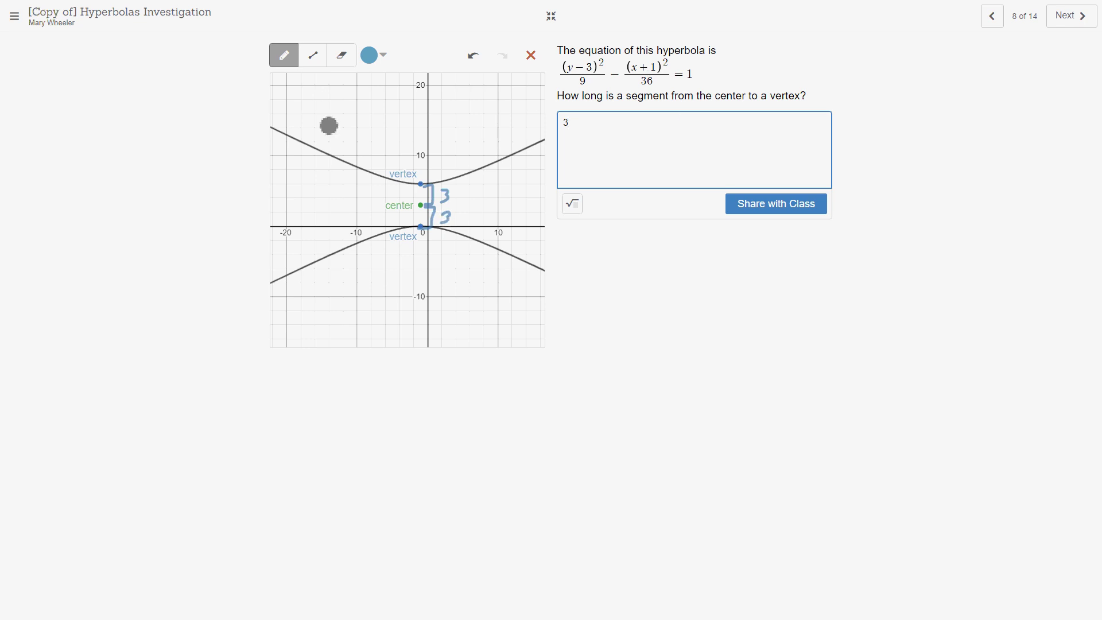
Handwrite center (-1, 3) and vertices (-1, 6) and (-1, 0) beside their points on the graph.
{"action": "mouse_move", "coordinate": [303, 104]}
{"action": "left_mouse_down"}
{"action": "mouse_move", "coordinate": [336, 114]}
{"action": "mouse_move", "coordinate": [373, 78]}
{"action": "mouse_move", "coordinate": [391, 110]}
{"action": "mouse_move", "coordinate": [306, 123]}
{"action": "left_mouse_up"}
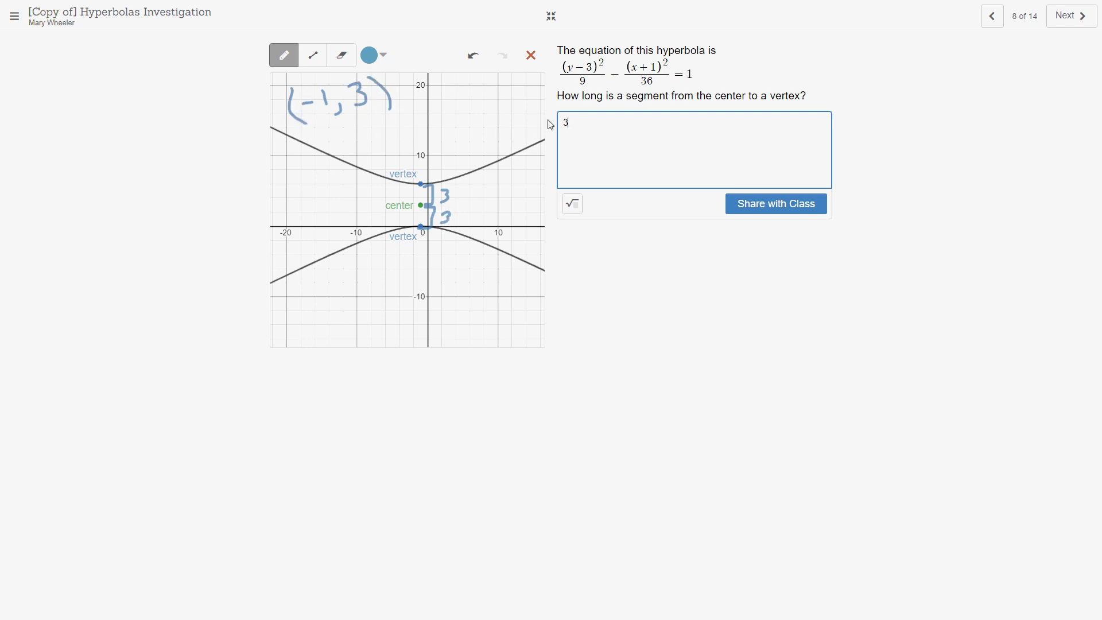
{"action": "double_click", "coordinate": [591, 67]}
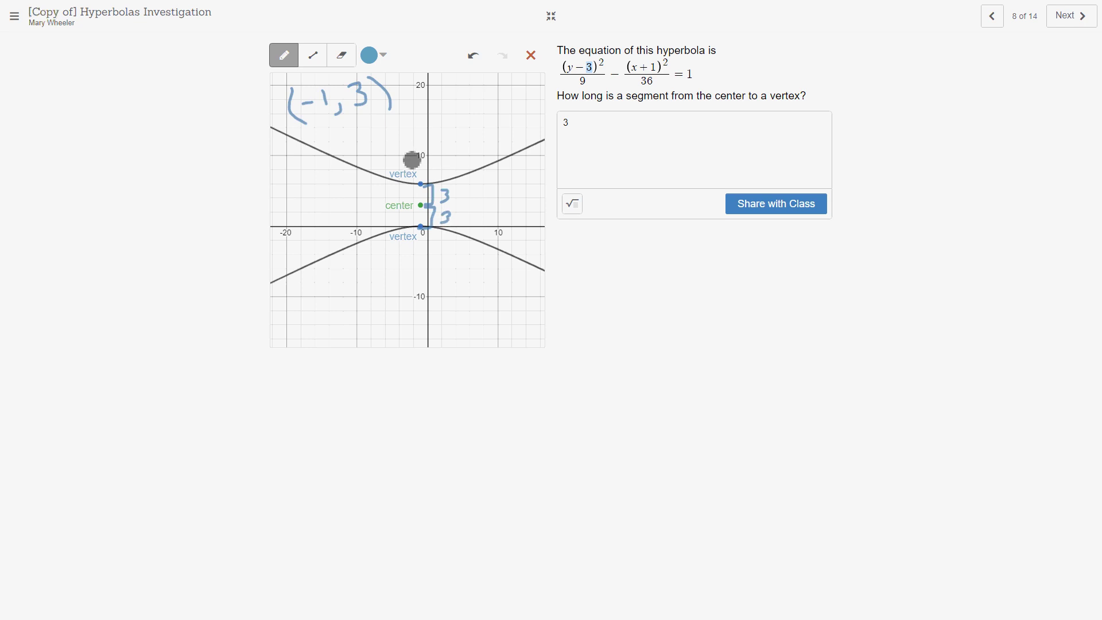
{"action": "mouse_move", "coordinate": [404, 148]}
{"action": "left_mouse_down"}
{"action": "mouse_move", "coordinate": [402, 161]}
{"action": "mouse_move", "coordinate": [429, 163]}
{"action": "left_mouse_up"}
{"action": "mouse_move", "coordinate": [451, 140]}
{"action": "left_mouse_down"}
{"action": "mouse_move", "coordinate": [452, 152]}
{"action": "mouse_move", "coordinate": [463, 136]}
{"action": "mouse_move", "coordinate": [478, 158]}
{"action": "left_mouse_up"}
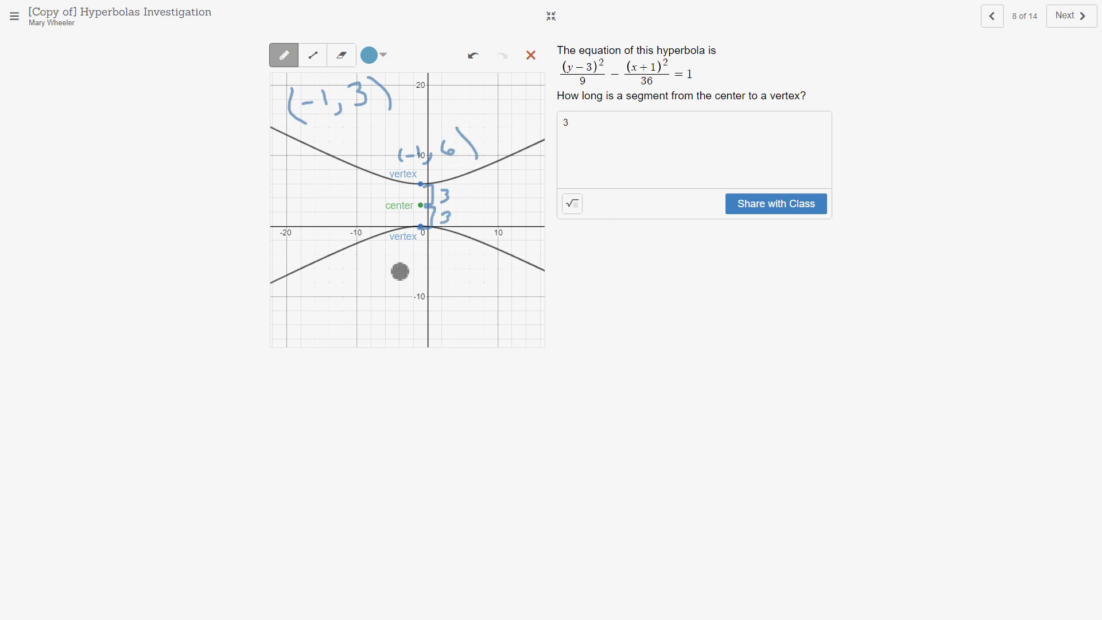
{"action": "mouse_move", "coordinate": [362, 265]}
{"action": "left_mouse_down"}
{"action": "mouse_move", "coordinate": [363, 288]}
{"action": "mouse_move", "coordinate": [406, 254]}
{"action": "mouse_move", "coordinate": [420, 273]}
{"action": "left_mouse_up"}
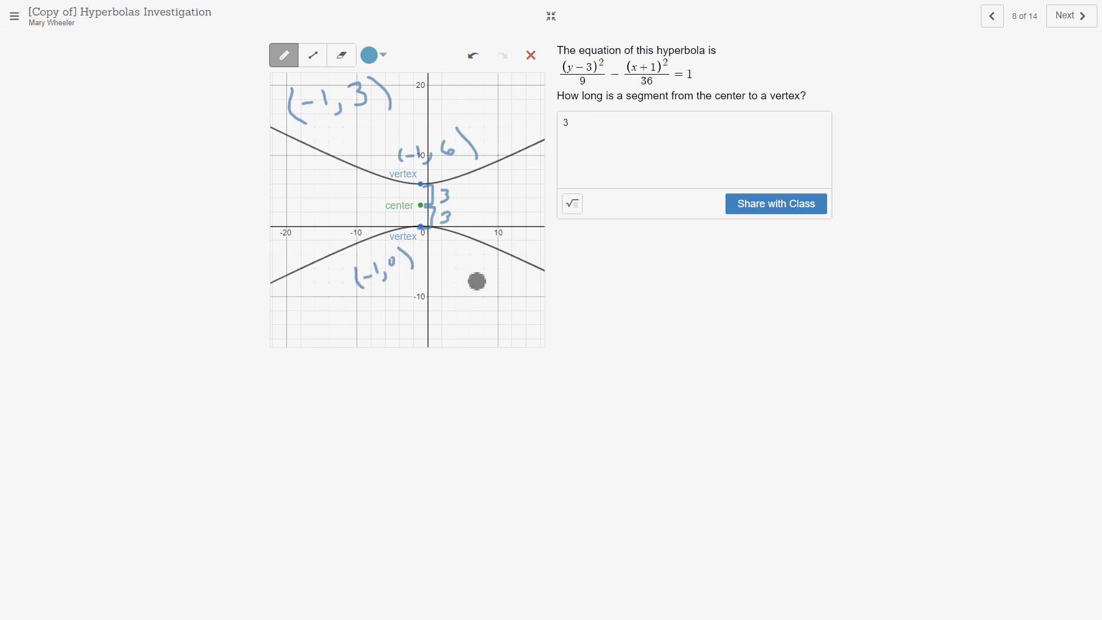
On slide 9, draw brackets labelled b from the center to D and to E.
{"action": "left_click", "coordinate": [1075, 18]}
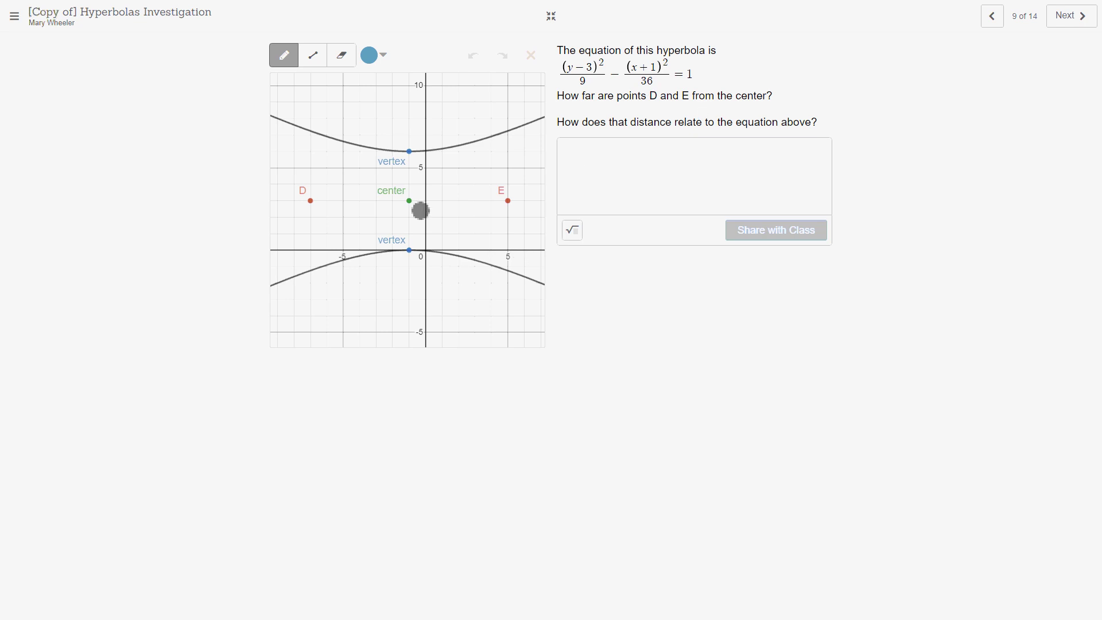
{"action": "mouse_move", "coordinate": [410, 202]}
{"action": "left_mouse_down"}
{"action": "mouse_move", "coordinate": [508, 213]}
{"action": "mouse_move", "coordinate": [466, 235]}
{"action": "left_mouse_up"}
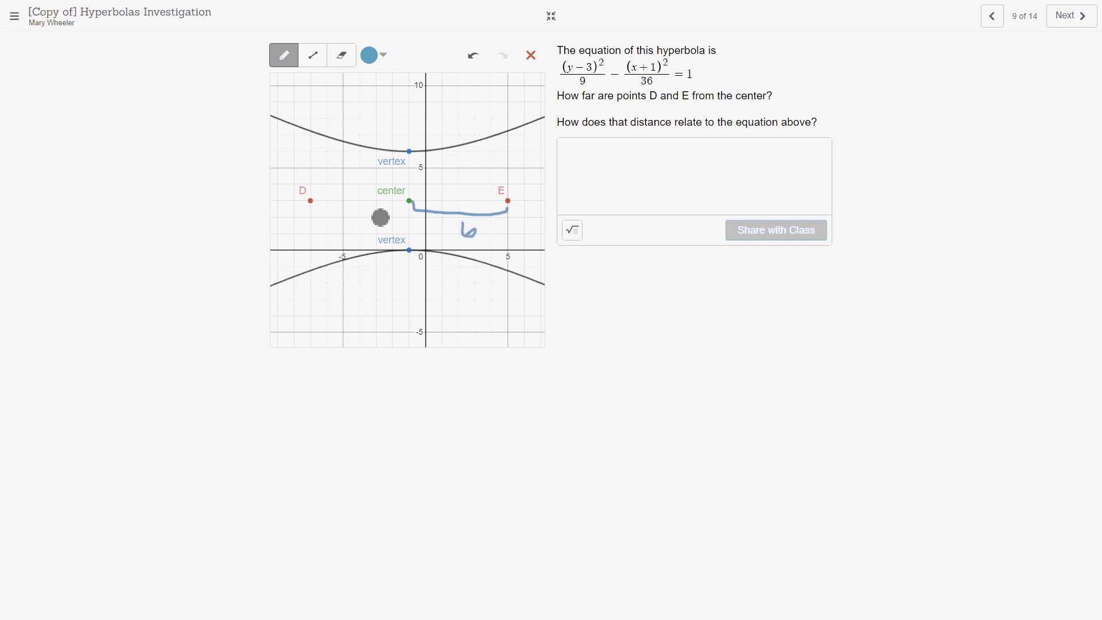
{"action": "mouse_move", "coordinate": [410, 201]}
{"action": "left_mouse_down"}
{"action": "mouse_move", "coordinate": [411, 212]}
{"action": "mouse_move", "coordinate": [312, 209]}
{"action": "left_mouse_up"}
{"action": "left_click_drag", "start_coordinate": [359, 217], "coordinate": [363, 227]}
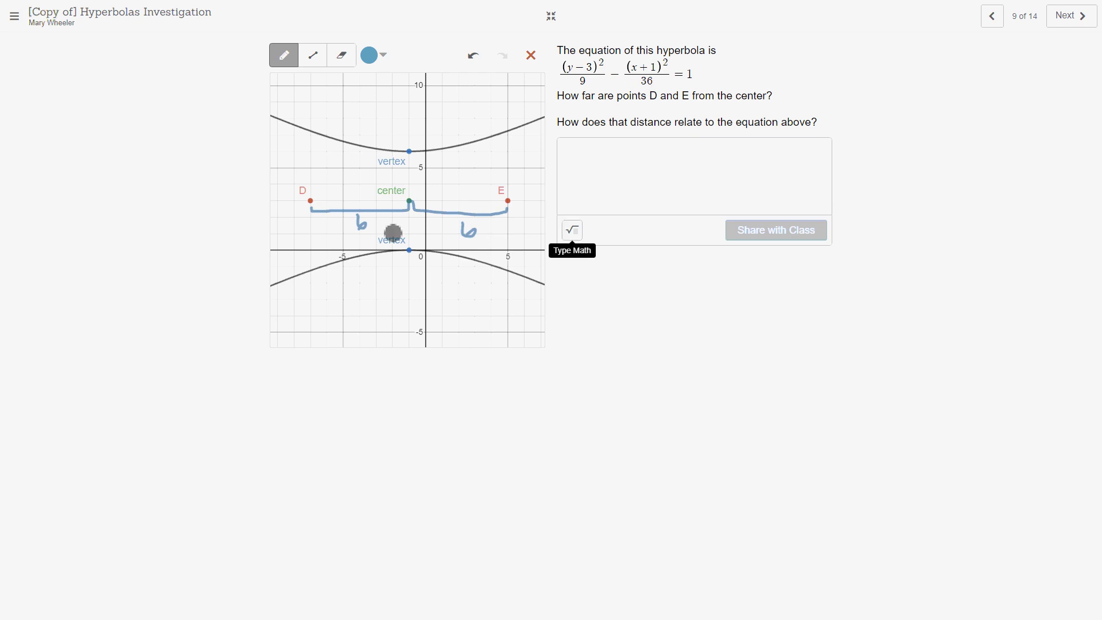
{"action": "left_click", "coordinate": [429, 230]}
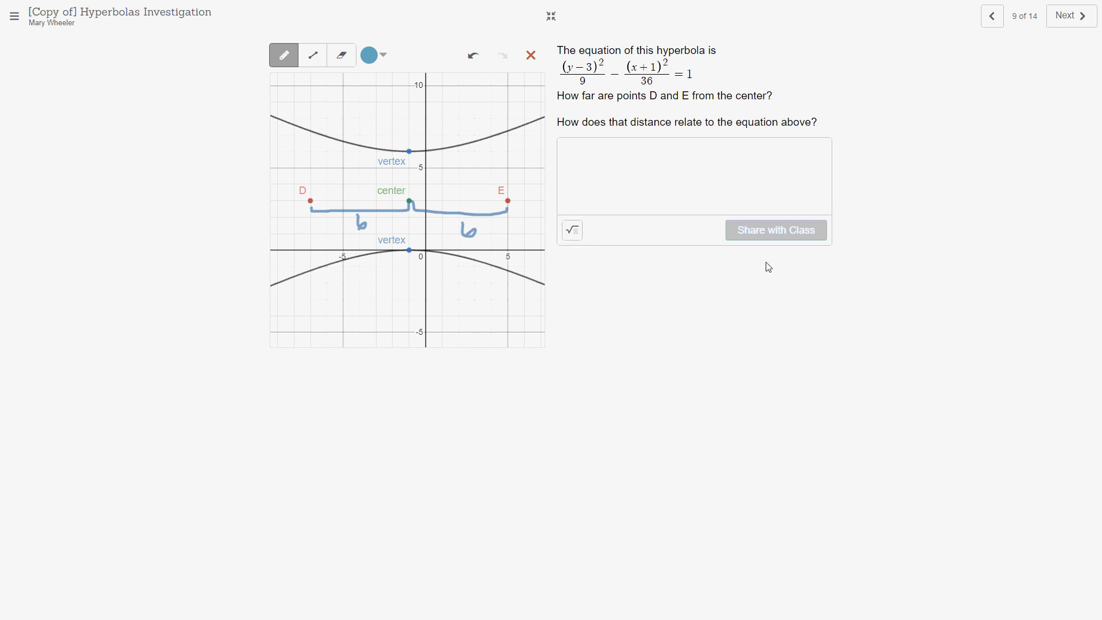
{"action": "left_click", "coordinate": [1085, 19]}
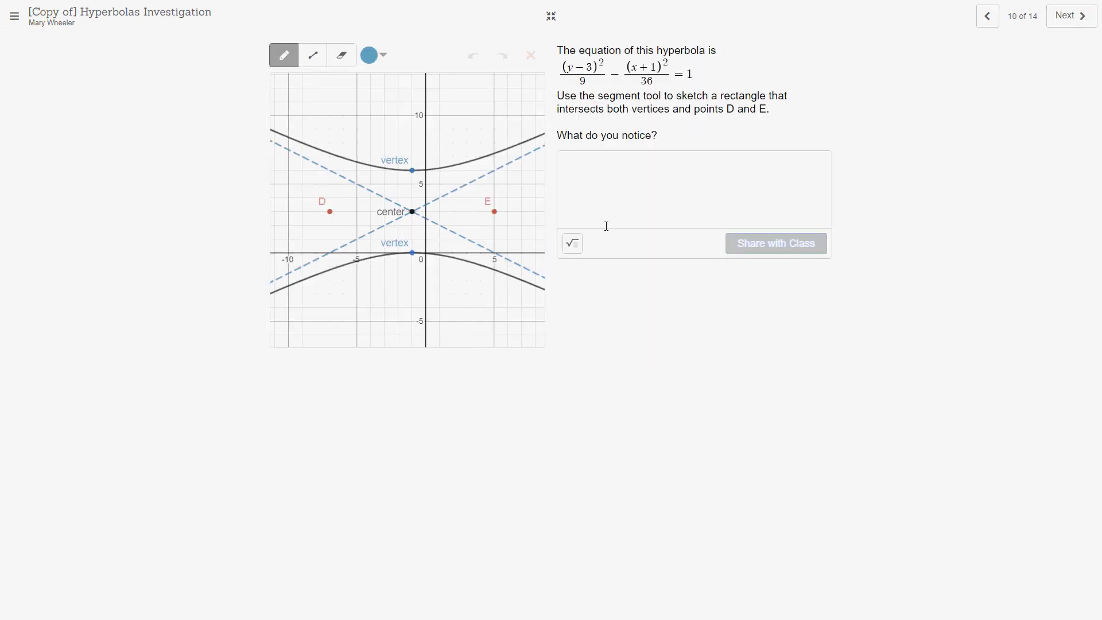
Draw a segment rectangle through both vertices and points D and E.
{"action": "left_click", "coordinate": [314, 57]}
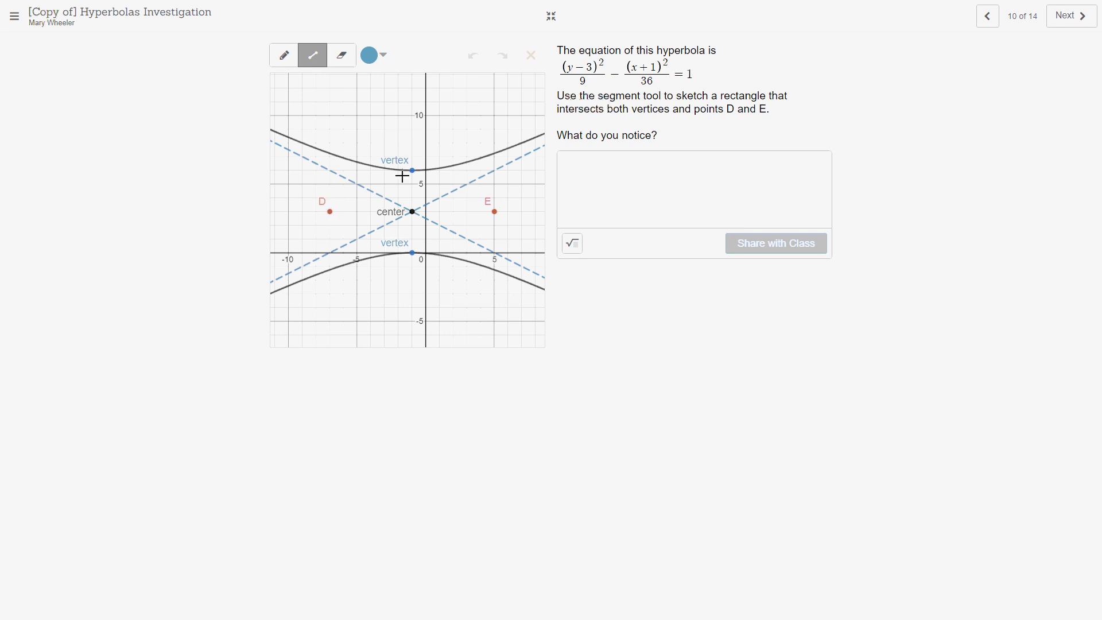
{"action": "left_click_drag", "start_coordinate": [413, 170], "coordinate": [330, 253]}
{"action": "left_click_drag", "start_coordinate": [330, 253], "coordinate": [496, 253]}
{"action": "mouse_move", "coordinate": [495, 253]}
{"action": "left_mouse_down"}
{"action": "mouse_move", "coordinate": [495, 167]}
{"action": "mouse_move", "coordinate": [413, 170]}
{"action": "left_mouse_up"}
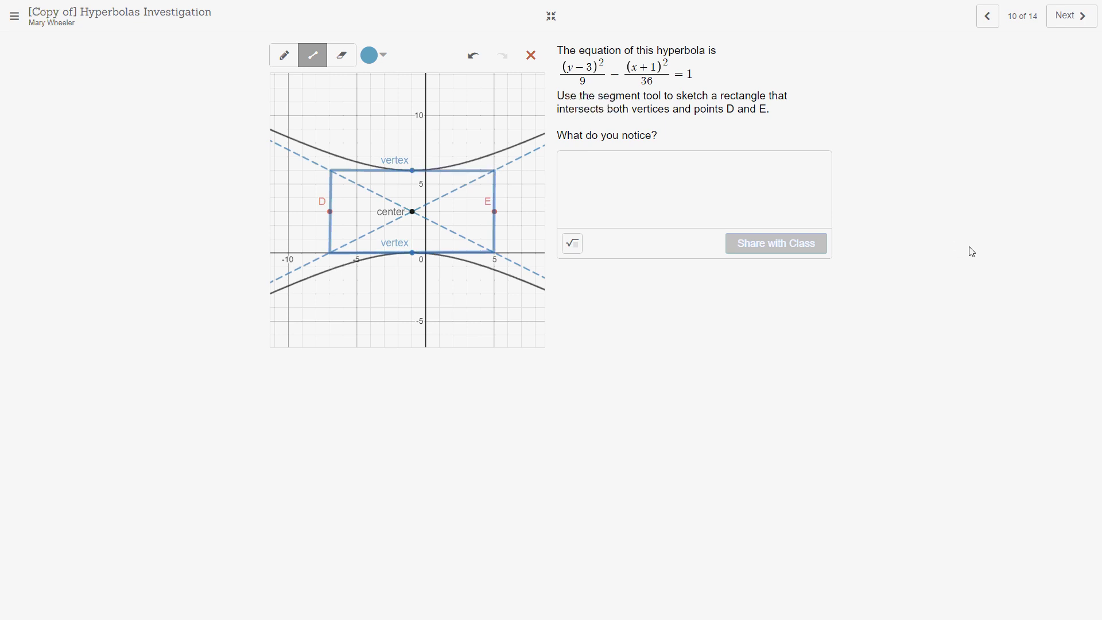
Answer that the asymptotes pass through the corners of the rectangle.
{"action": "left_click", "coordinate": [584, 170]}
{"action": "type", "text": "the asymptotes pass th"}
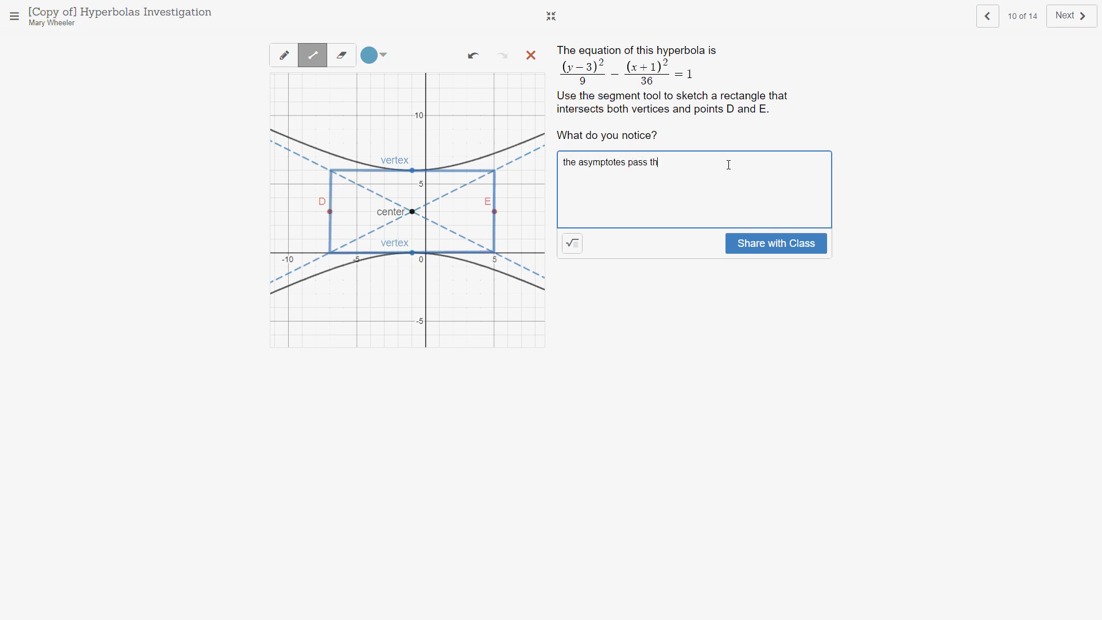
{"action": "type", "text": "rough the corners of the rectangle."}
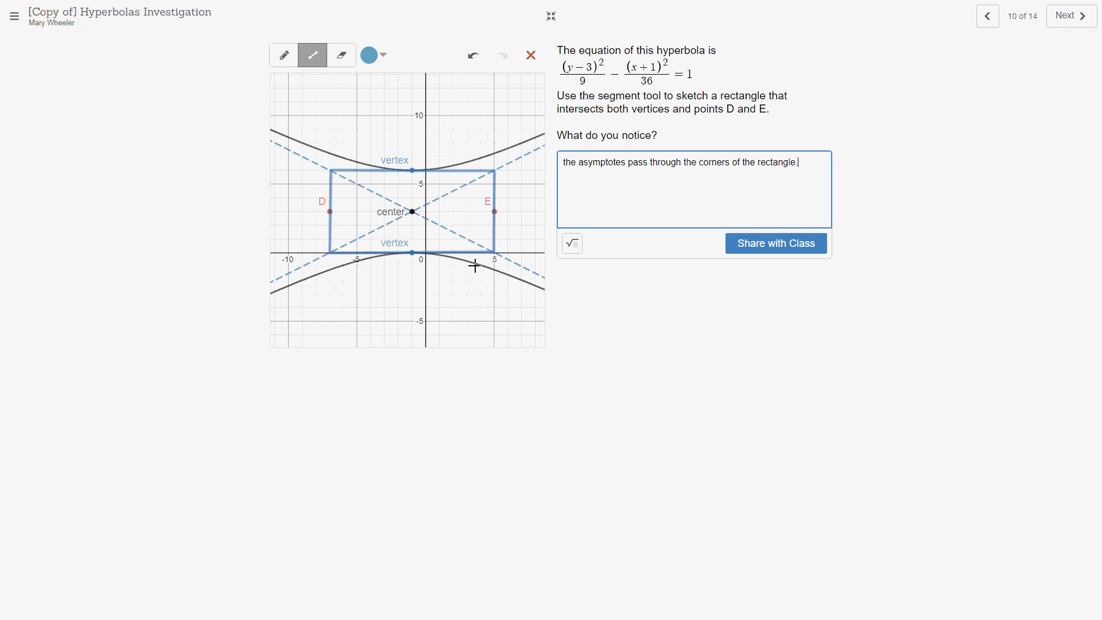
Fill the table with center (-5, 3) and vertices (-5, 8) and (-5, -2).
{"action": "left_click", "coordinate": [1095, 23]}
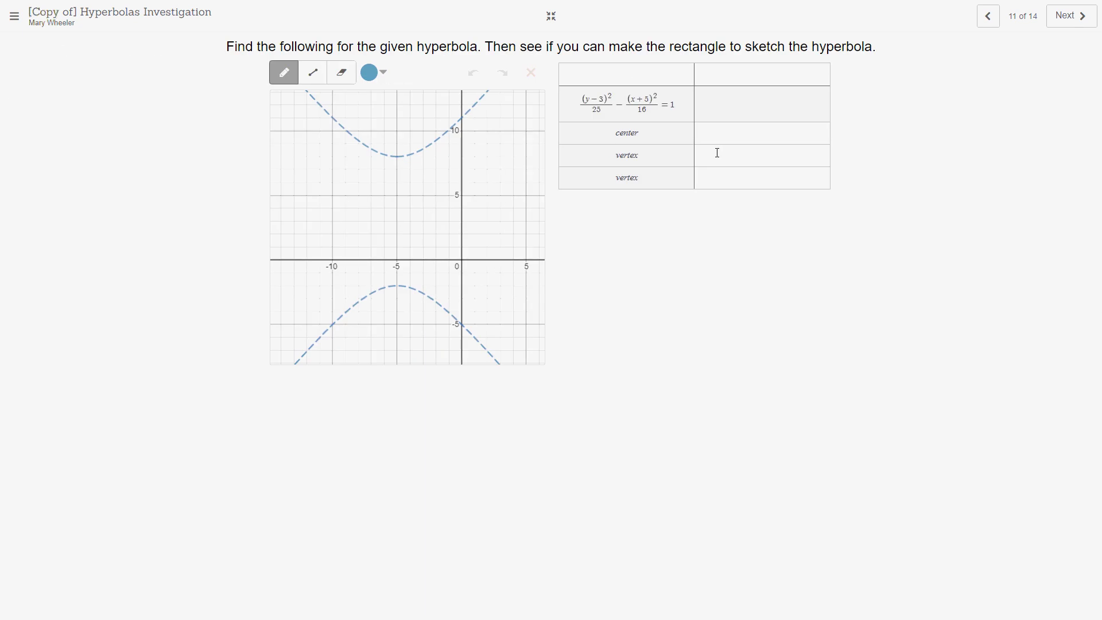
{"action": "left_click", "coordinate": [724, 136]}
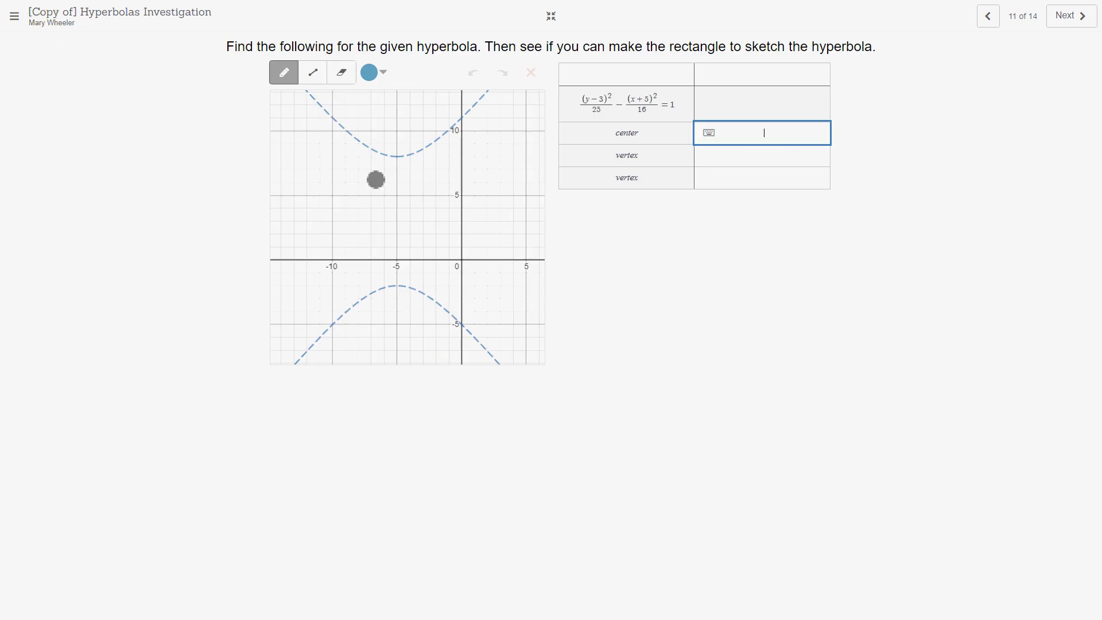
{"action": "left_click", "coordinate": [651, 105]}
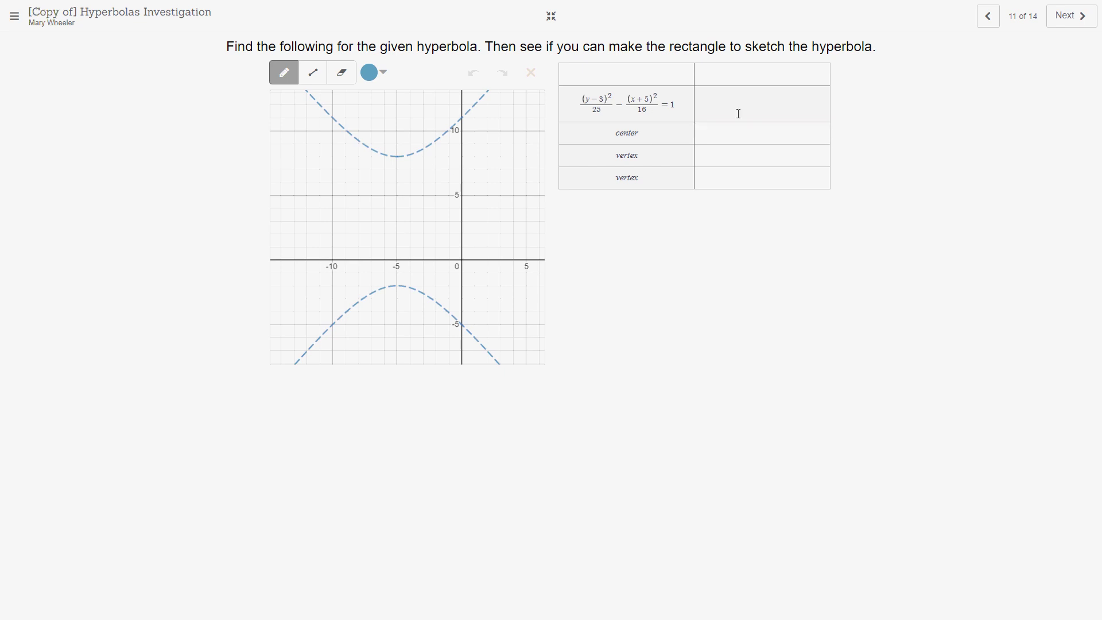
{"action": "left_click", "coordinate": [795, 143]}
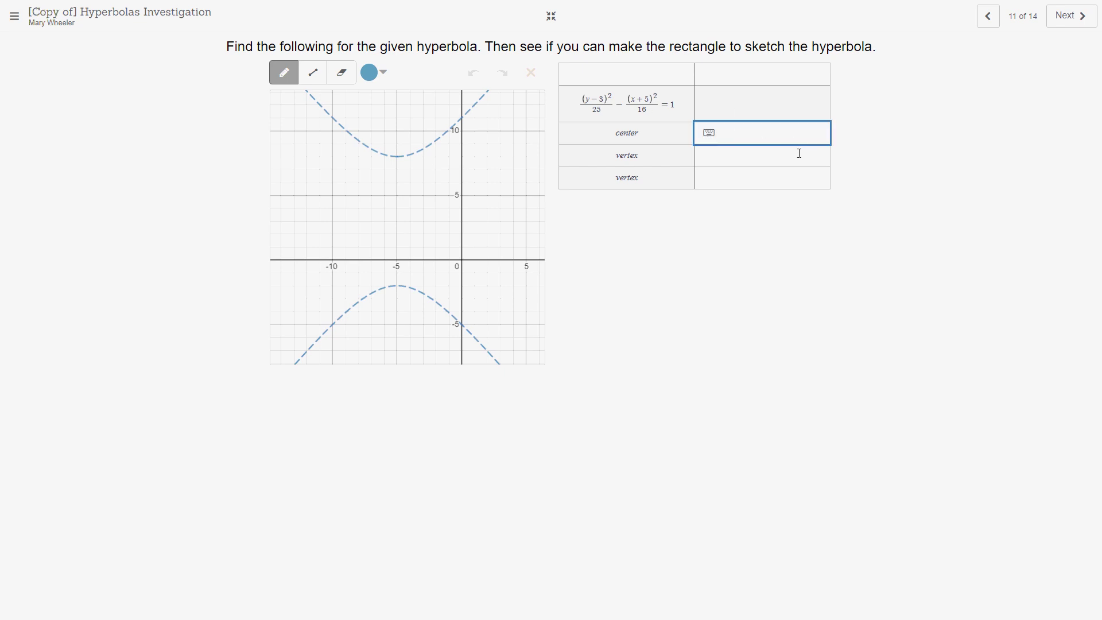
{"action": "type", "text": "("}
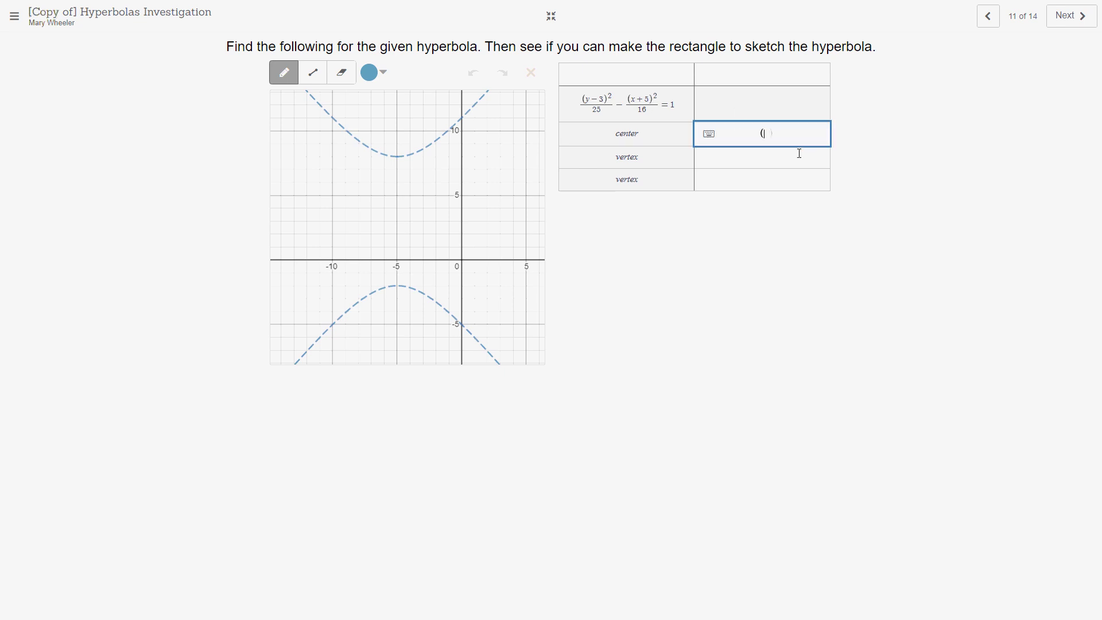
{"action": "type", "text": "-5"}
{"action": "type", "text": ","}
{"action": "type", "text": "3"}
{"action": "left_click", "coordinate": [804, 154]}
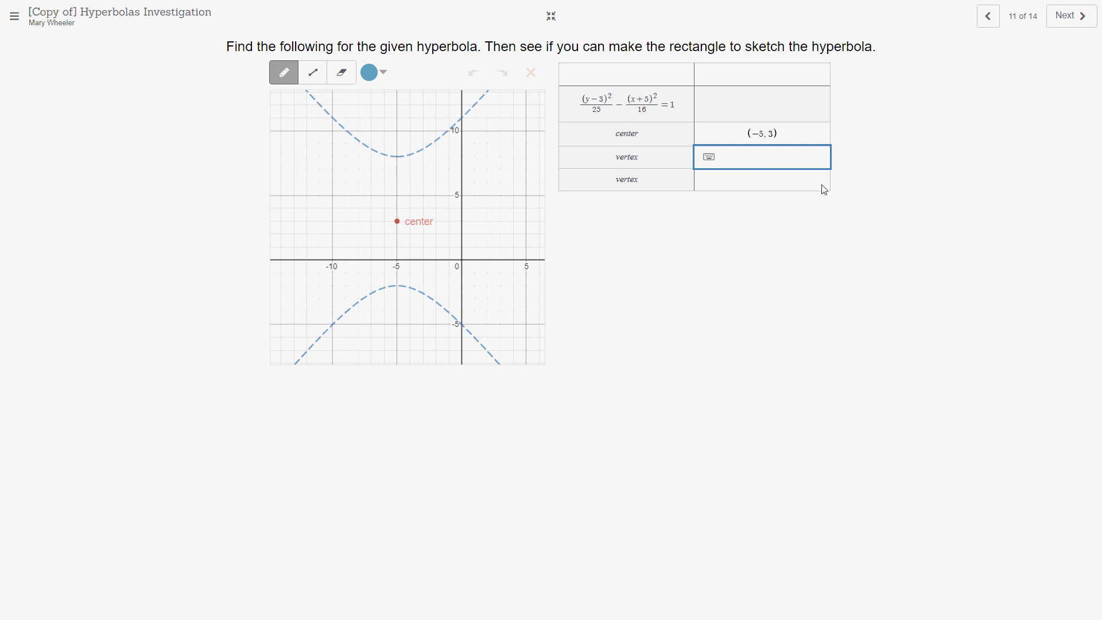
{"action": "type", "text": "("}
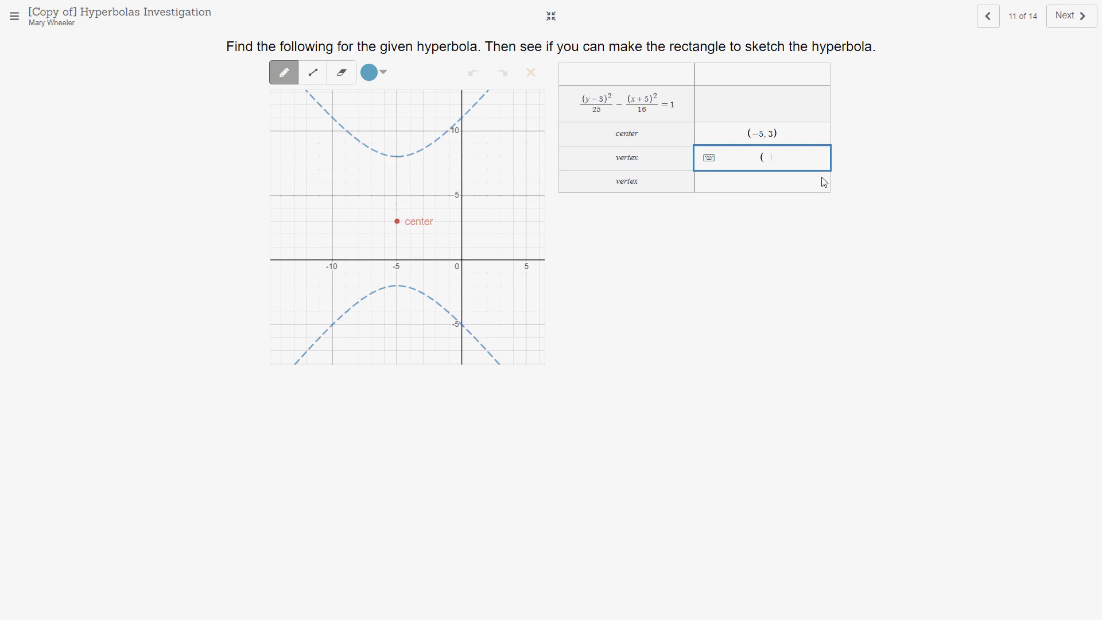
{"action": "type", "text": "-5,"}
{"action": "type", "text": "8"}
{"action": "left_click", "coordinate": [788, 183]}
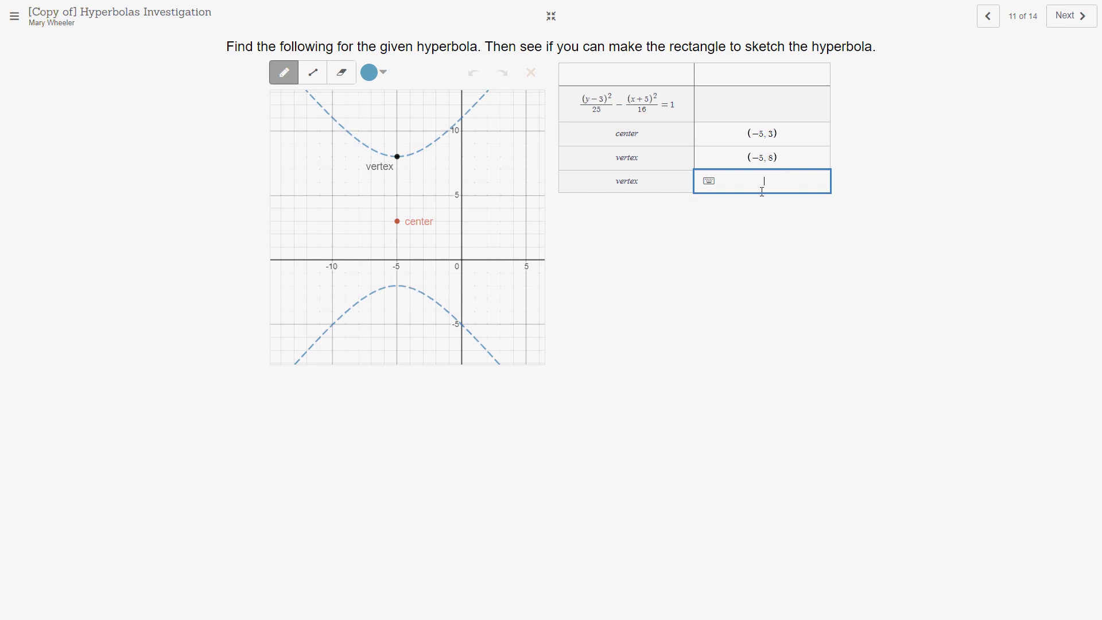
{"action": "type", "text": "("}
{"action": "type", "text": "-5"}
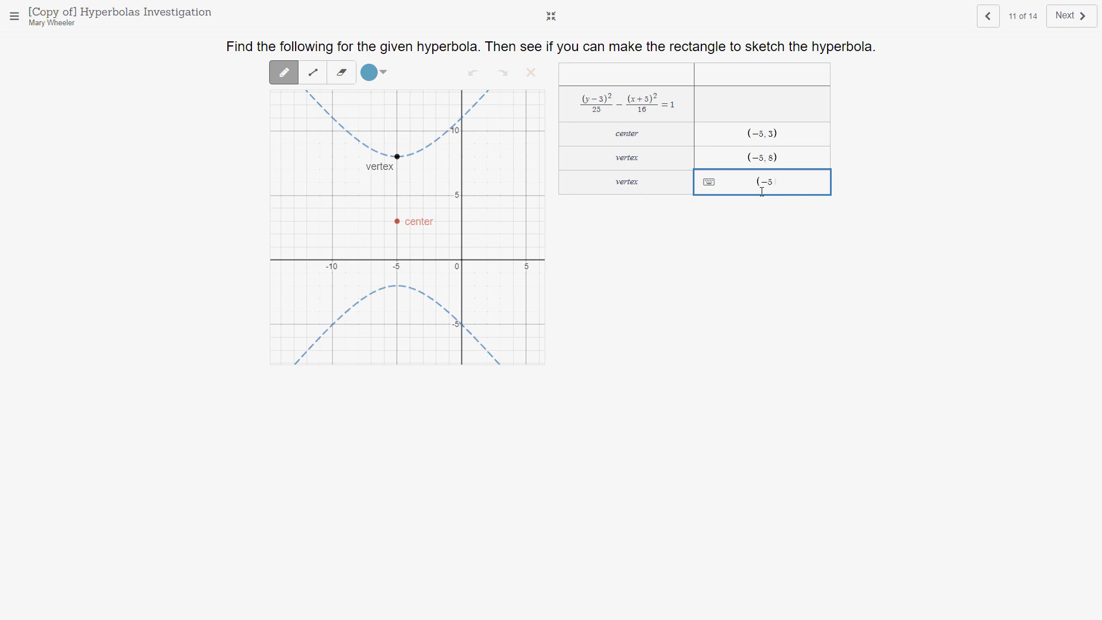
{"action": "type", "text": ", "}
{"action": "type", "text": "-2"}
{"action": "left_click", "coordinate": [1079, 18]}
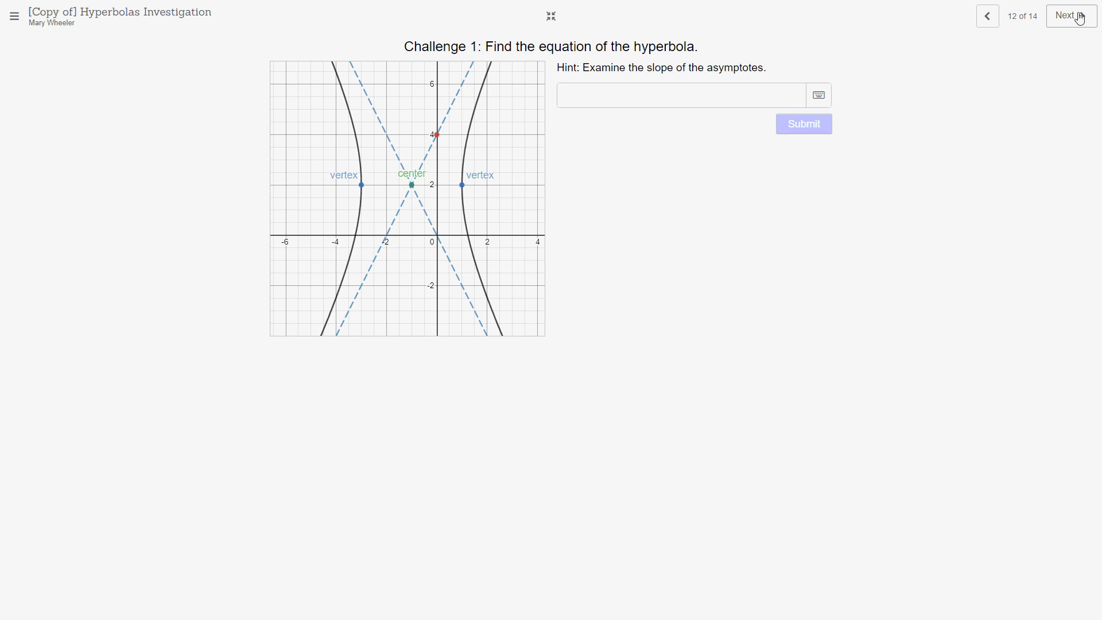
{"action": "left_click", "coordinate": [650, 95]}
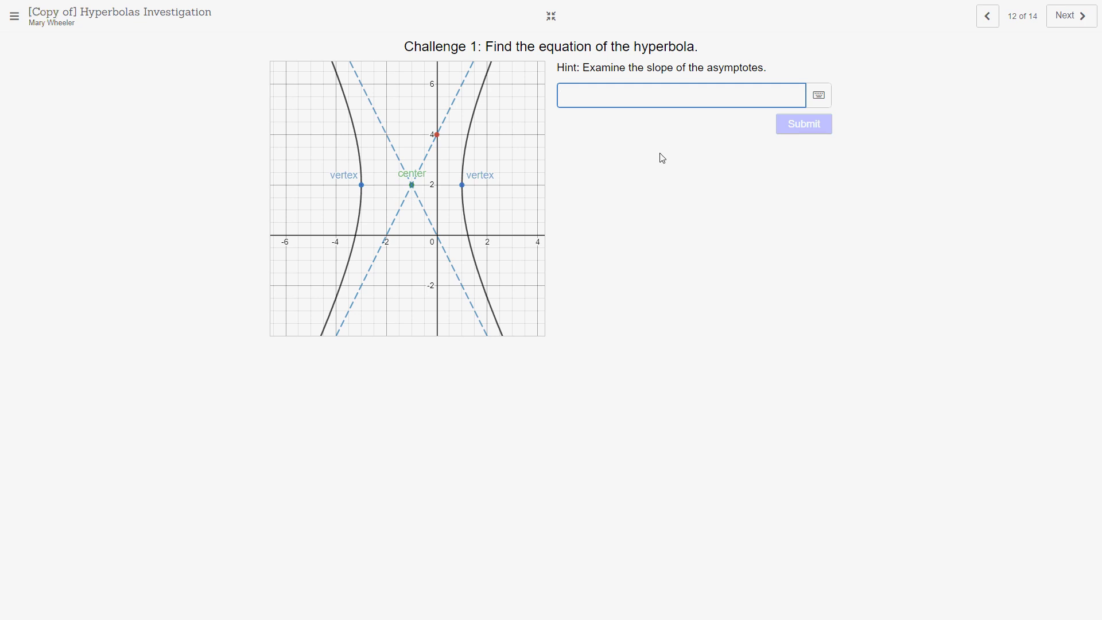
Enter the general form (x−h)²/a² − (y−k)²/b² = a in the challenge answer.
{"action": "type", "text": "(x−"}
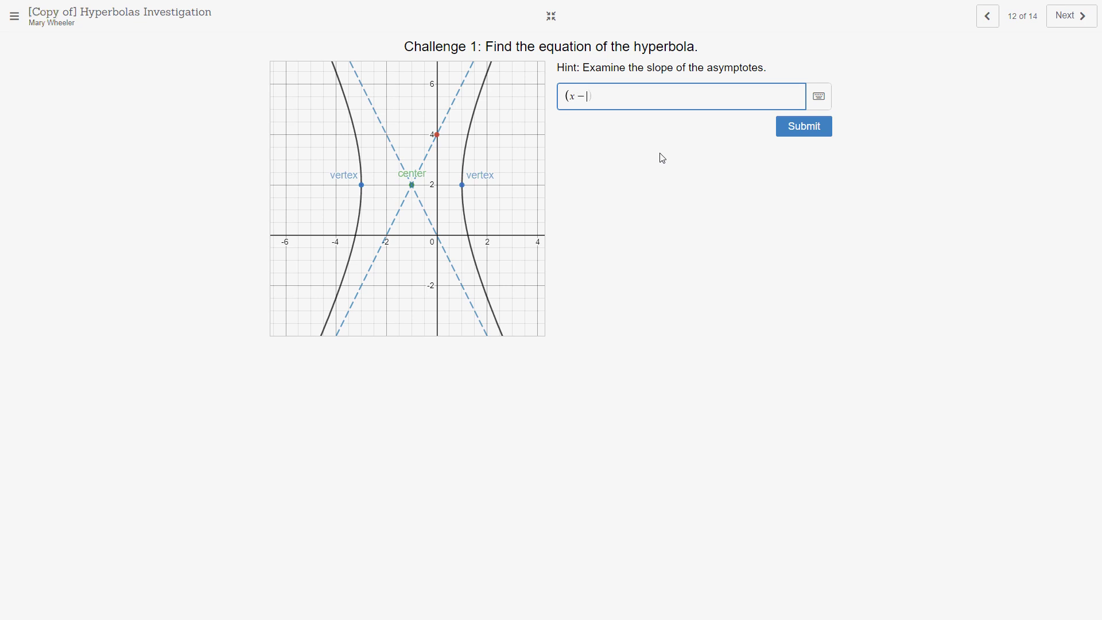
{"action": "type", "text": "x-h)"}
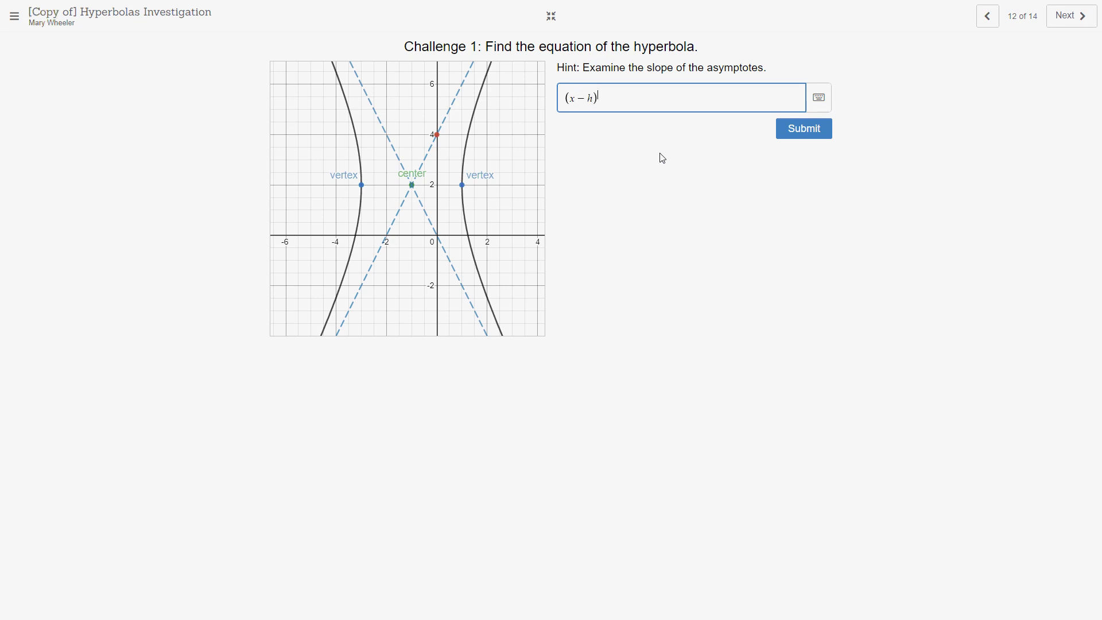
{"action": "type", "text": "^2/"}
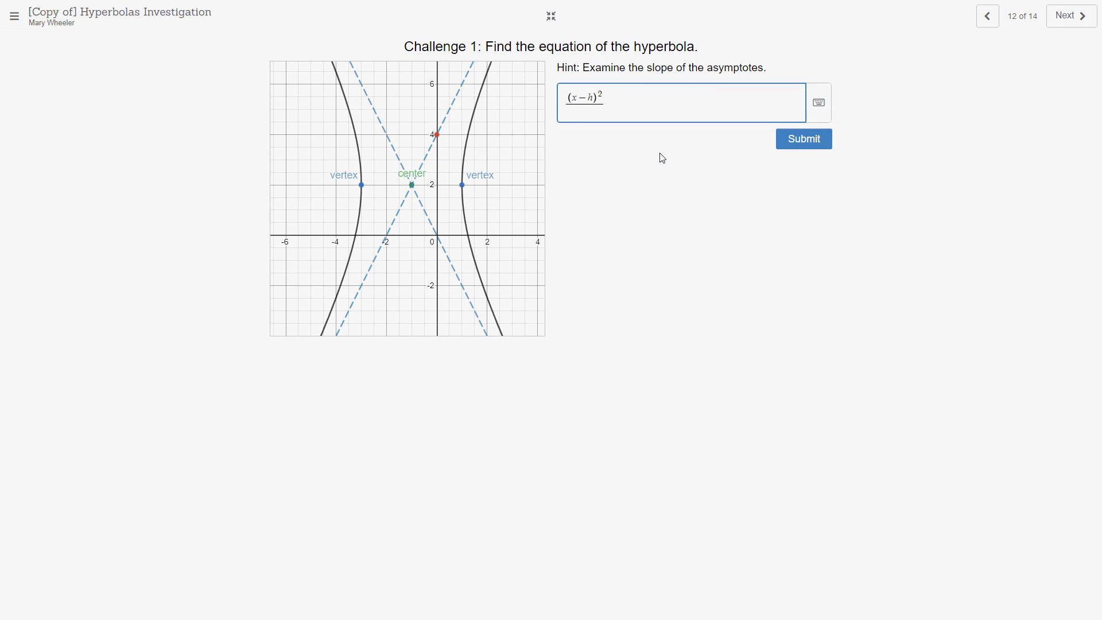
{"action": "type", "text": "a^2"}
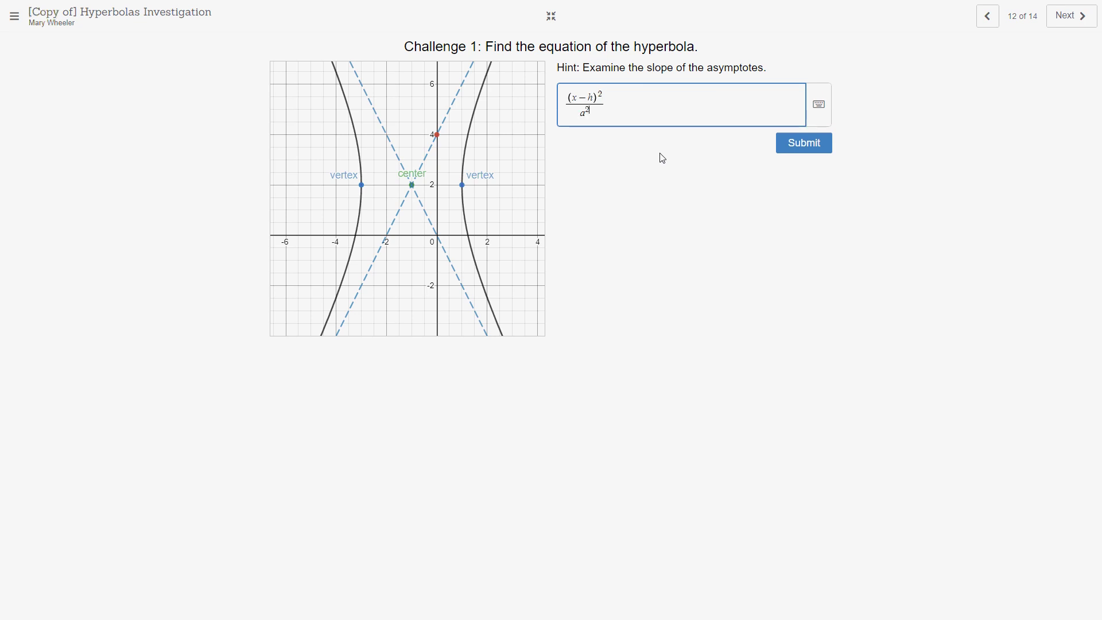
{"action": "key", "text": "Right"}
{"action": "type", "text": "-(y-k)^2/b^2=a"}
Replace −h with +1 and k with 2 in the numerators.
{"action": "left_click_drag", "start_coordinate": [592, 97], "coordinate": [581, 96]}
{"action": "type", "text": "+1"}
{"action": "left_click_drag", "start_coordinate": [646, 98], "coordinate": [641, 99]}
{"action": "type", "text": "2"}
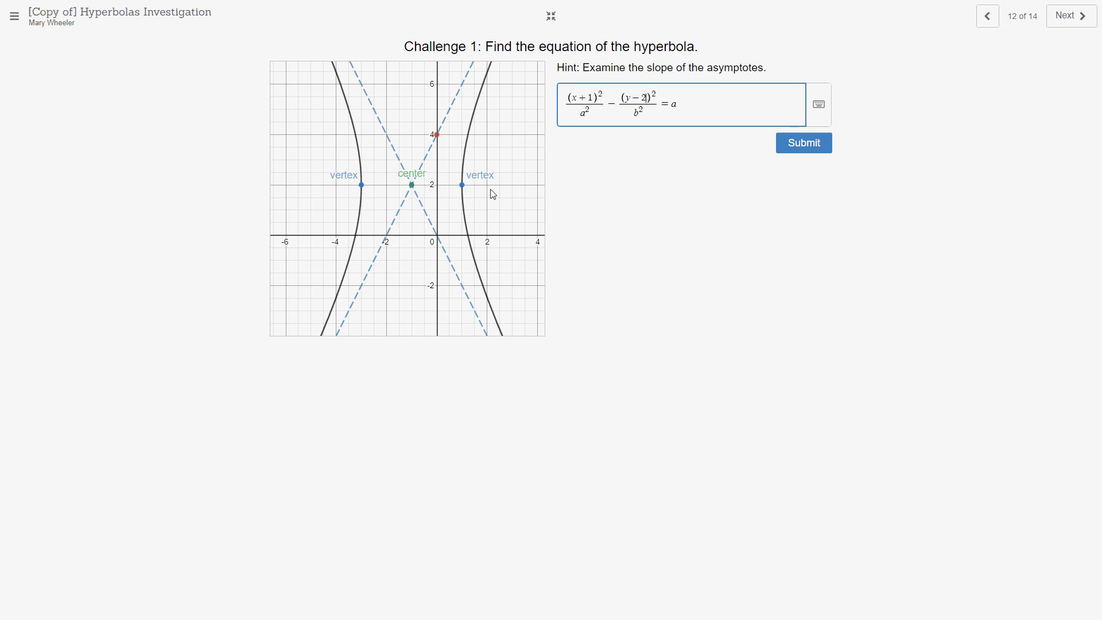
Set the denominators to 2² and 4² and submit the Challenge 1 equation.
{"action": "double_click", "coordinate": [585, 114]}
{"action": "type", "text": "2"}
{"action": "left_click", "coordinate": [503, 221]}
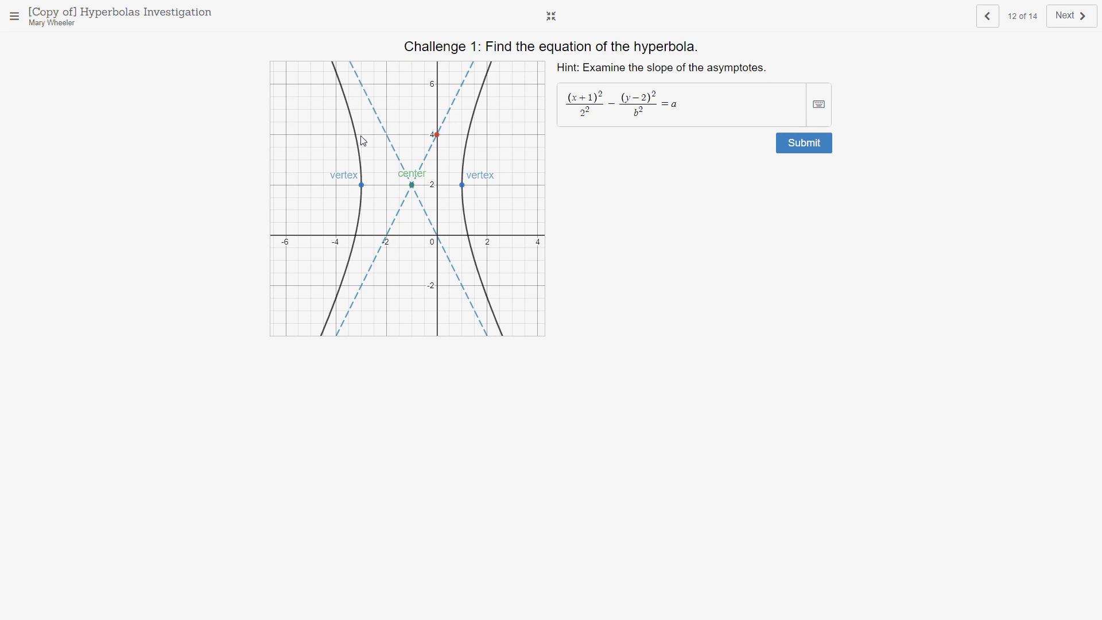
{"action": "left_click", "coordinate": [366, 207]}
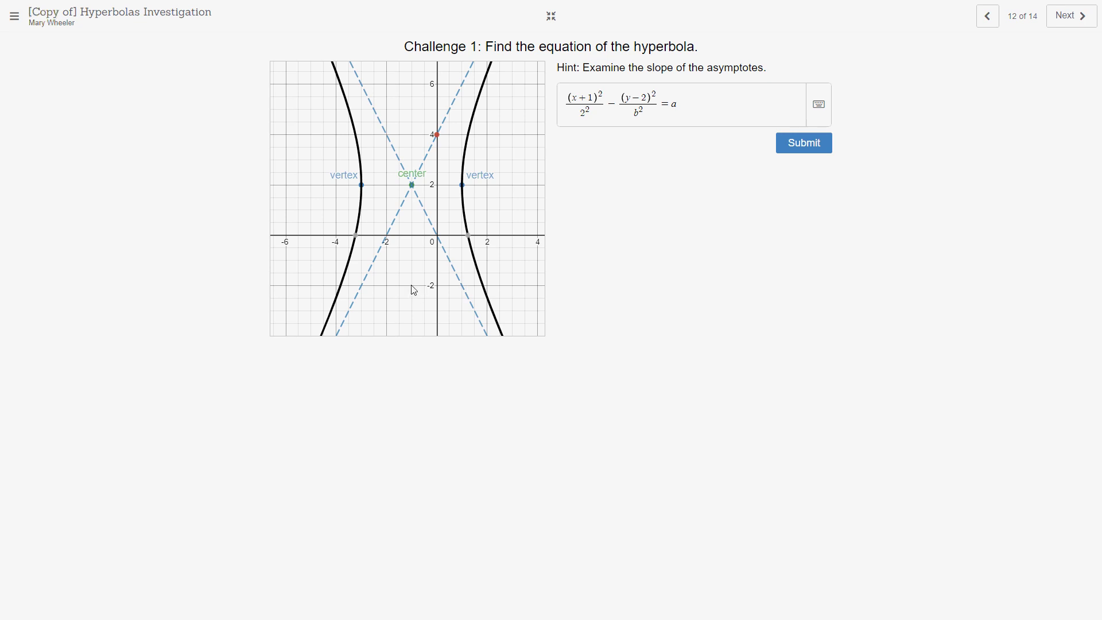
{"action": "left_click", "coordinate": [637, 113]}
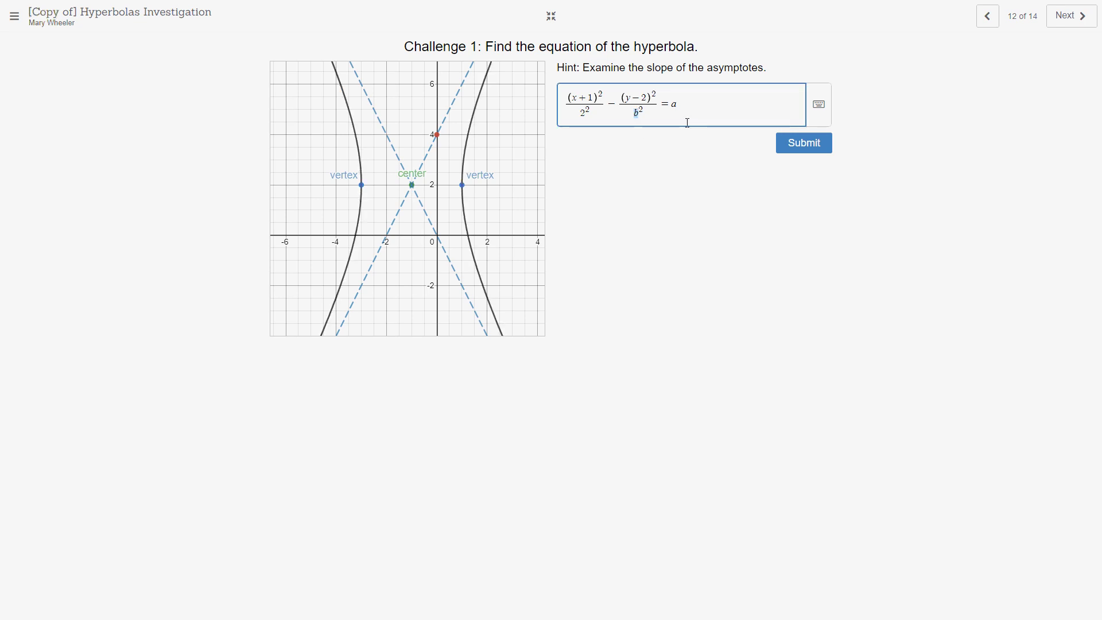
{"action": "type", "text": "4"}
{"action": "left_click", "coordinate": [804, 144]}
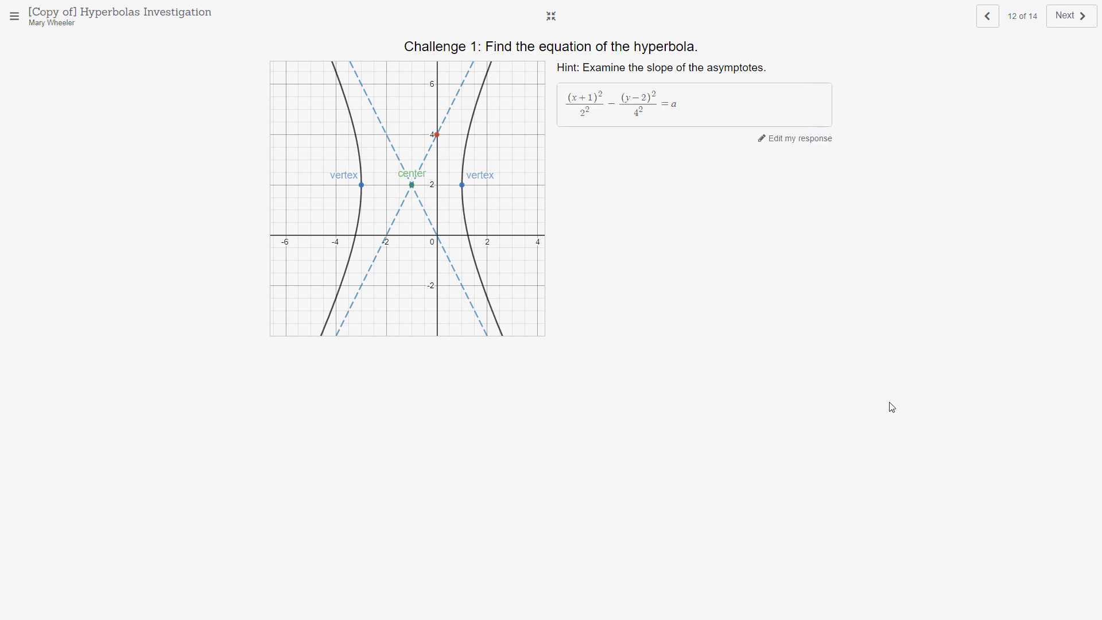
{"action": "left_click", "coordinate": [1075, 22]}
Move past Challenge 2 to the final Feedback slide, 14 of 14.
{"action": "left_click", "coordinate": [1074, 18]}
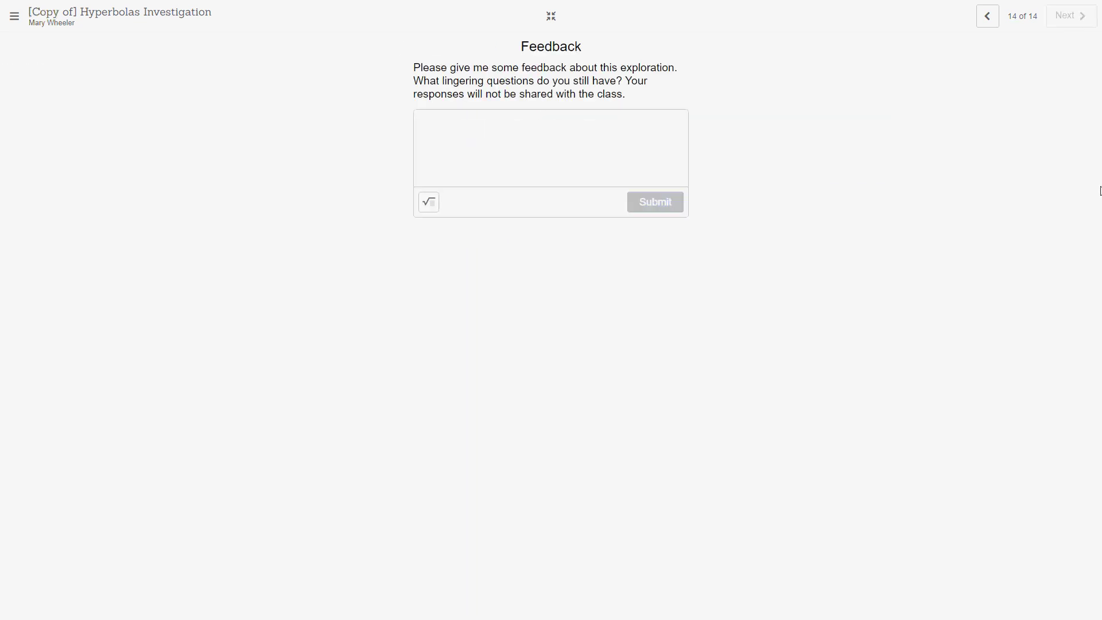